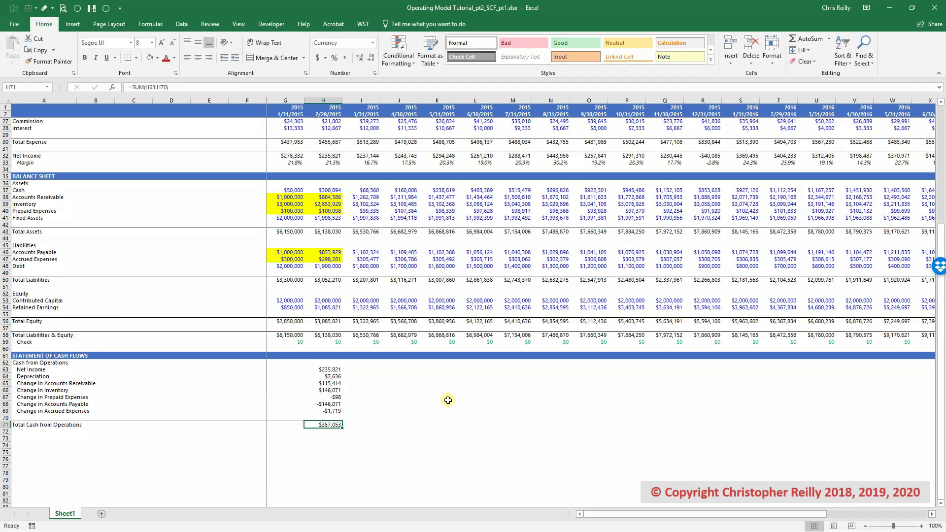
Enter the headings 'Cash from Investing' in A73 and 'Cash from Financing' in A77
scroll(448, 400, down, 4)
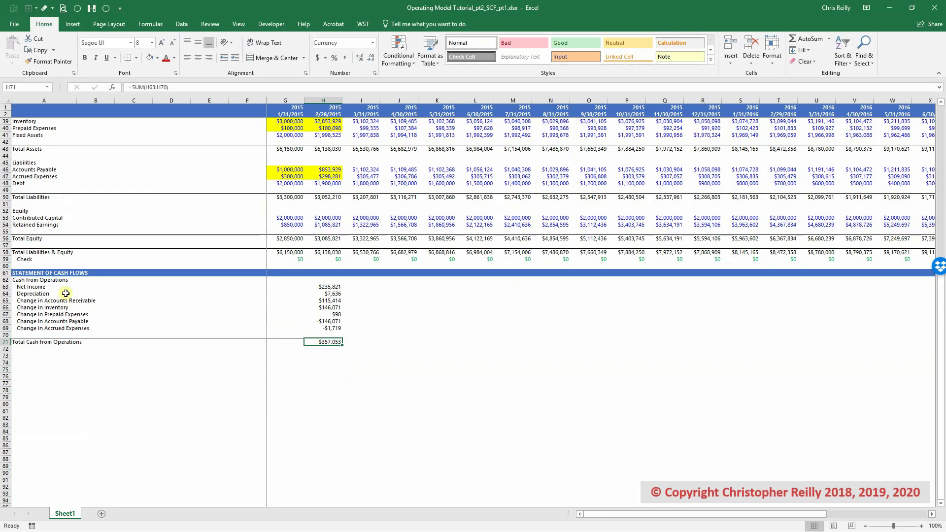
click(48, 280)
click(36, 355)
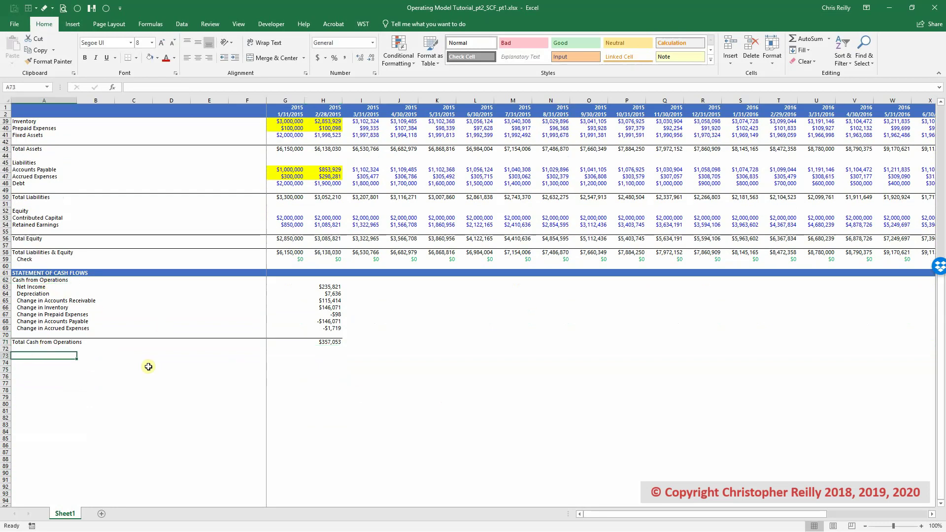
text(Cash f)
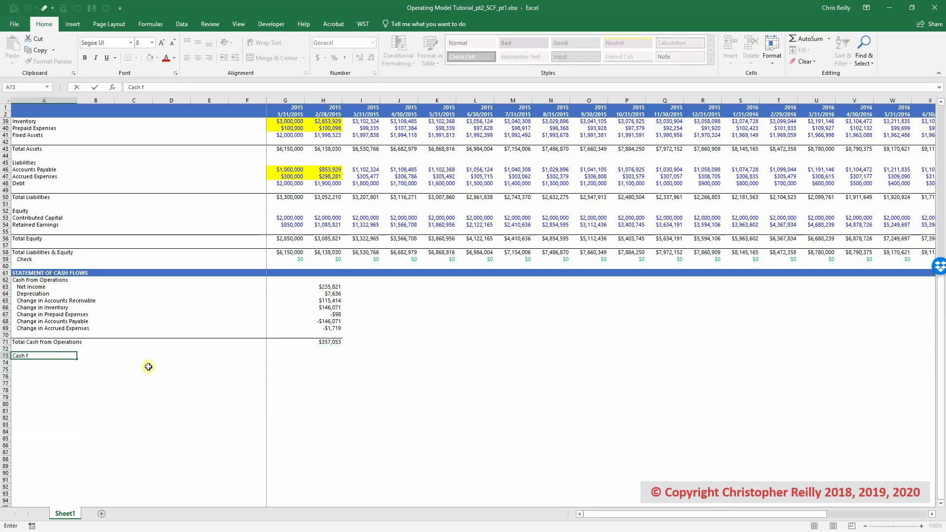
text(rom Investing)
key(Return)
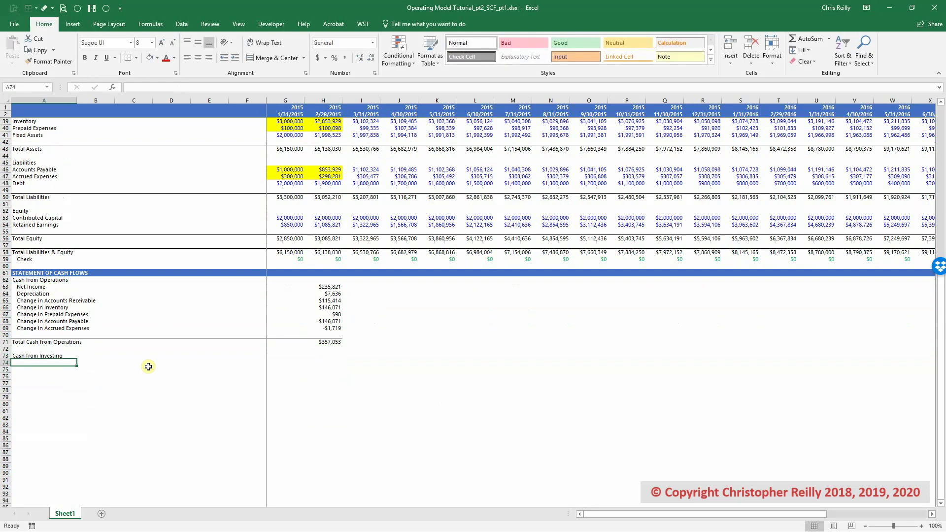
key(Return)
key(Return)
key(Return)
text(Cash fro)
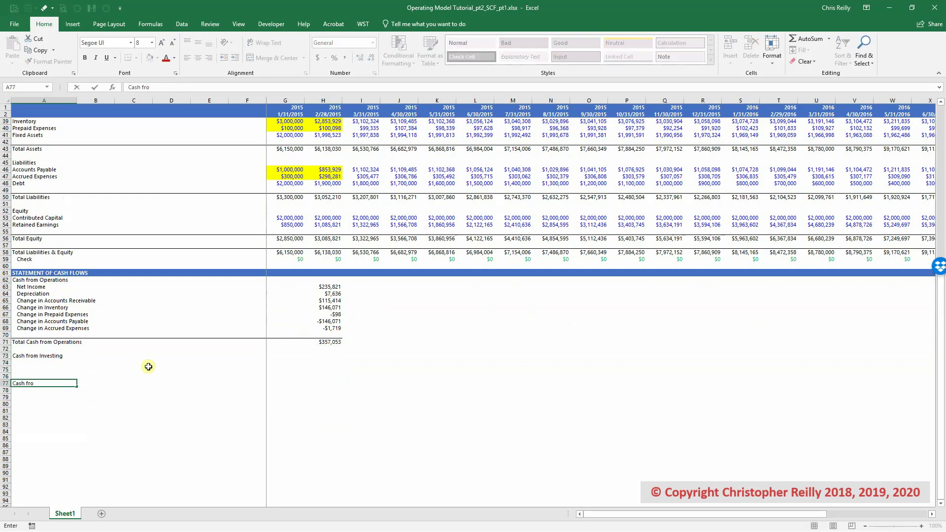
text(m Financing)
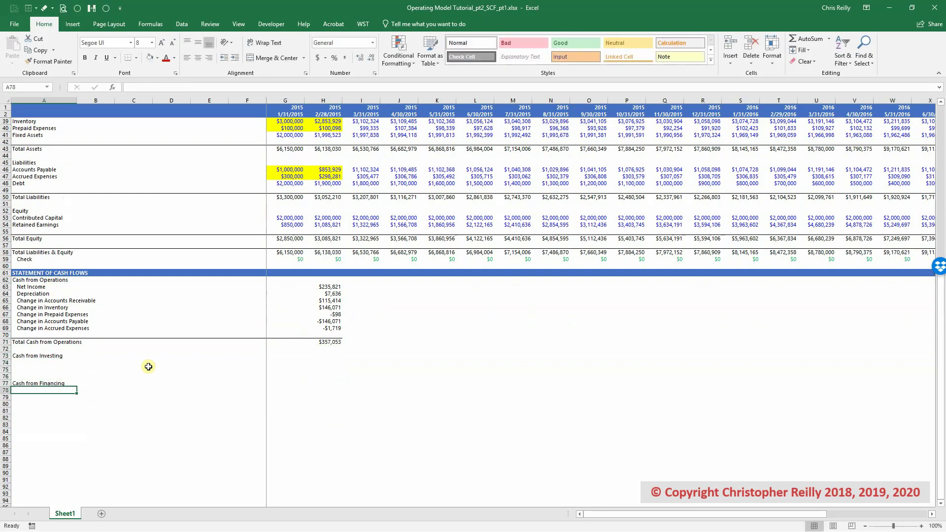
key(Return)
key(Up)
key(Up)
key(Up)
key(Up)
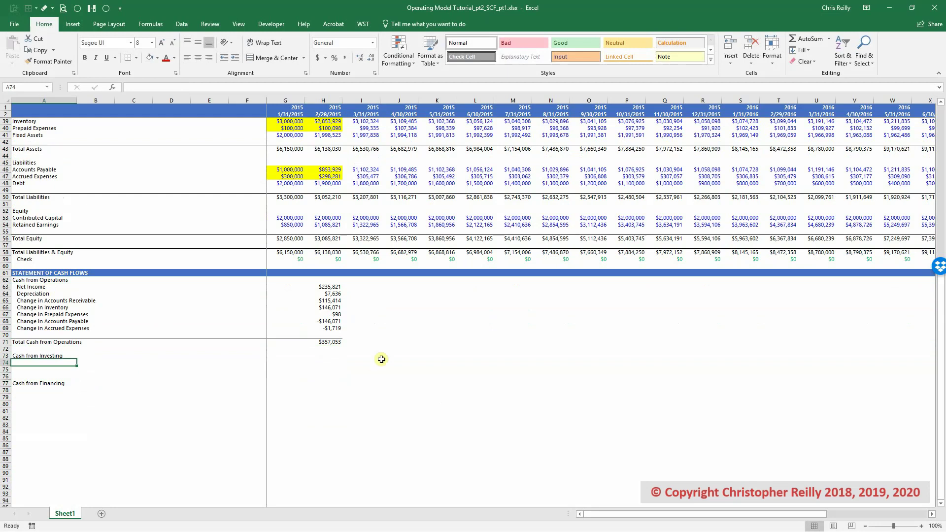
Copy the change-label formula into A74 and point it at A41 to read 'Change in Fixed Assets'
scroll(383, 355, up, 2)
drag(290, 156, 322, 170)
drag(292, 211, 322, 218)
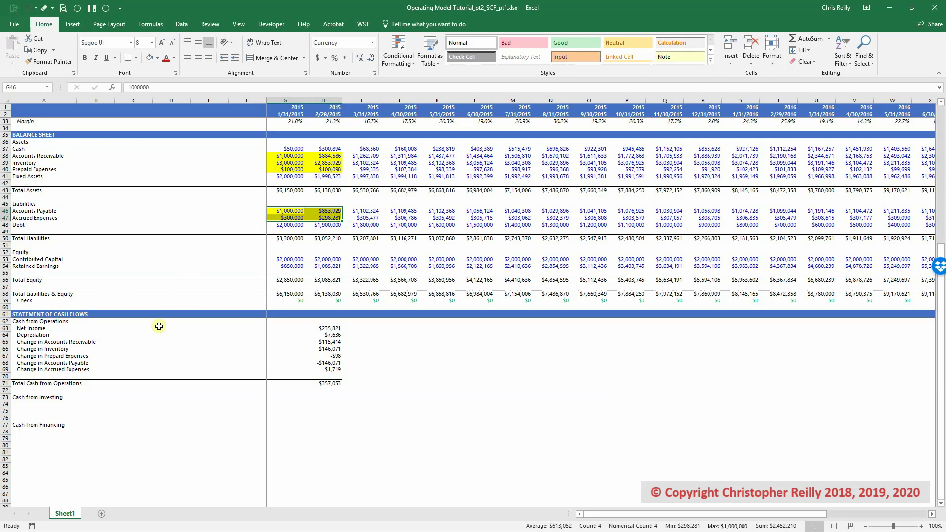
click(50, 404)
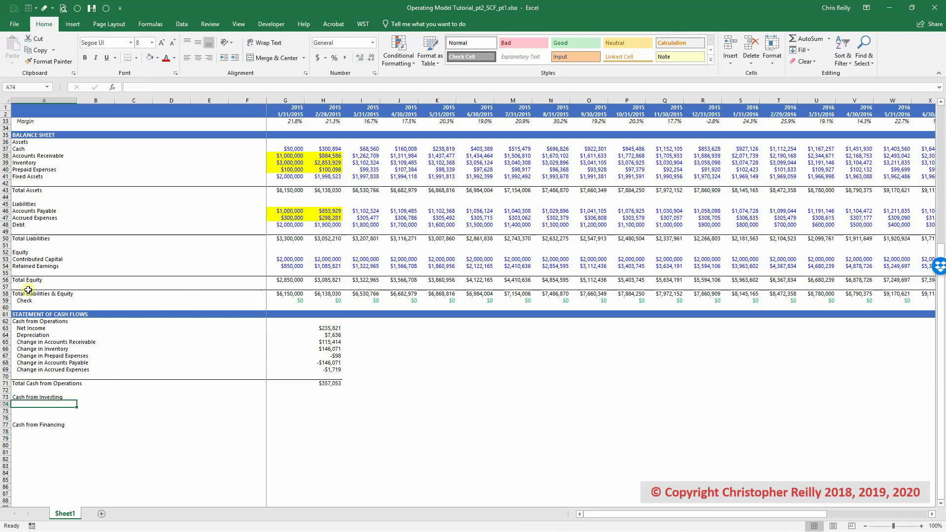
click(23, 177)
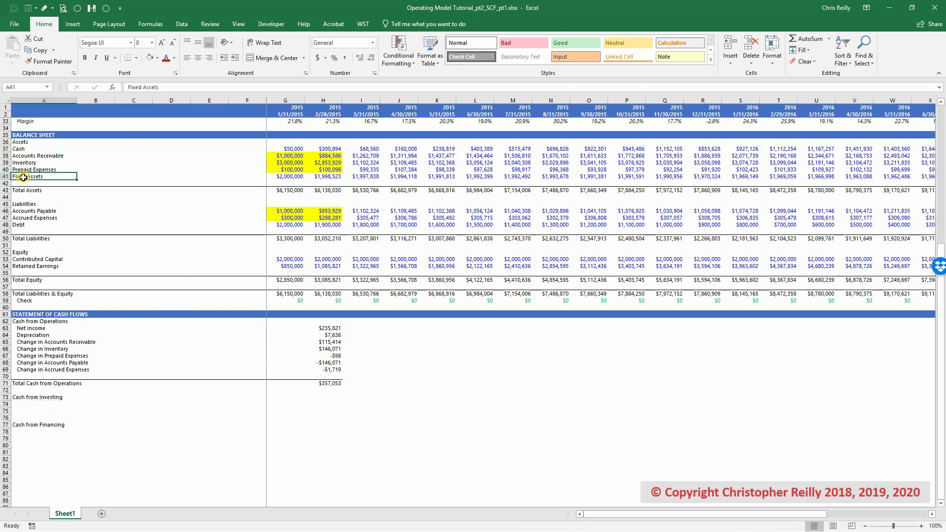
click(40, 370)
key(ctrl+c)
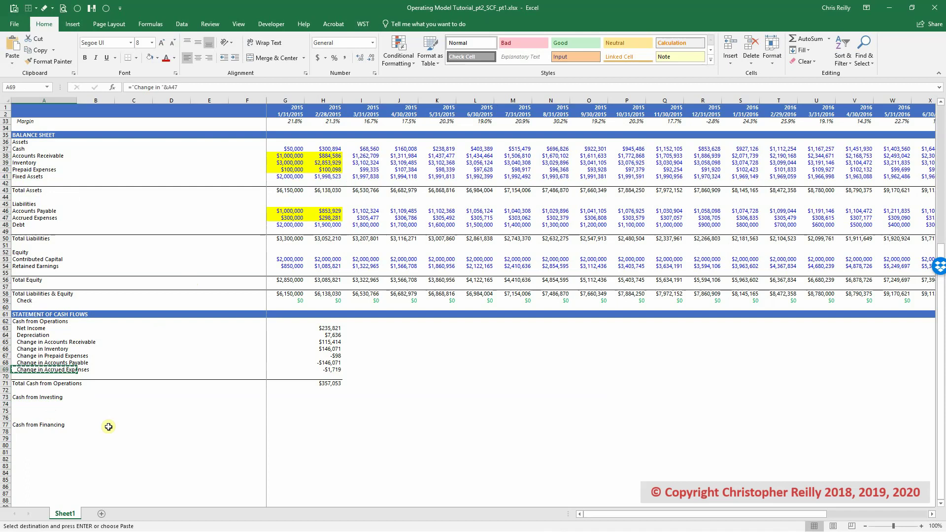
key(Down)
key(Down)
key(Down)
key(Down)
key(Down)
key(ctrl+v)
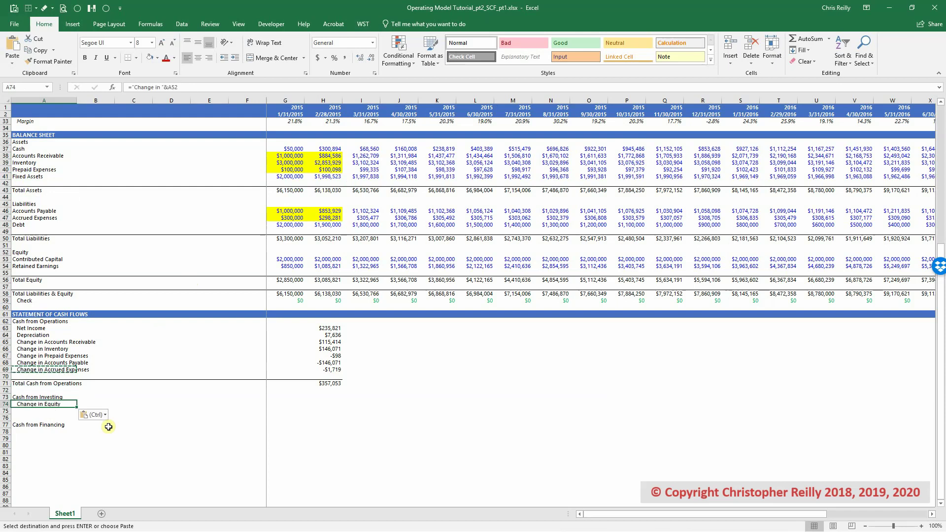
key(F2)
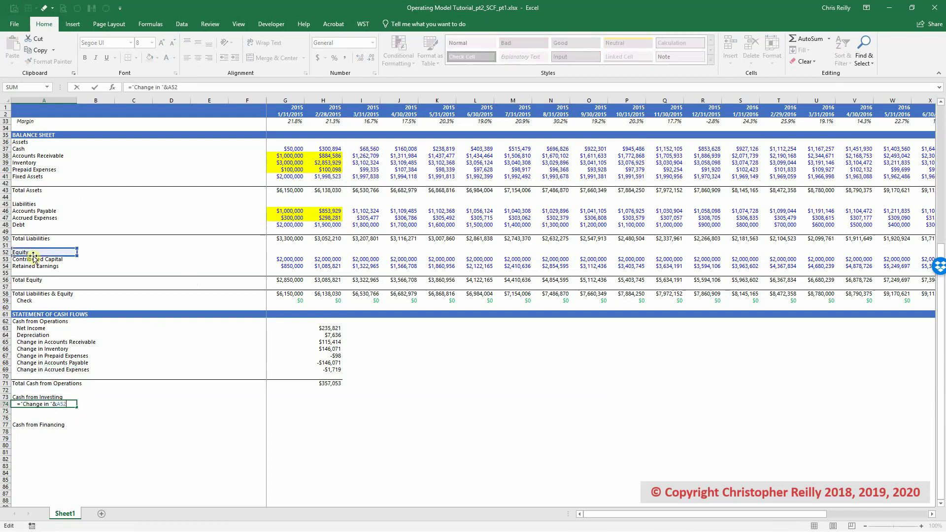
drag(33, 258, 29, 177)
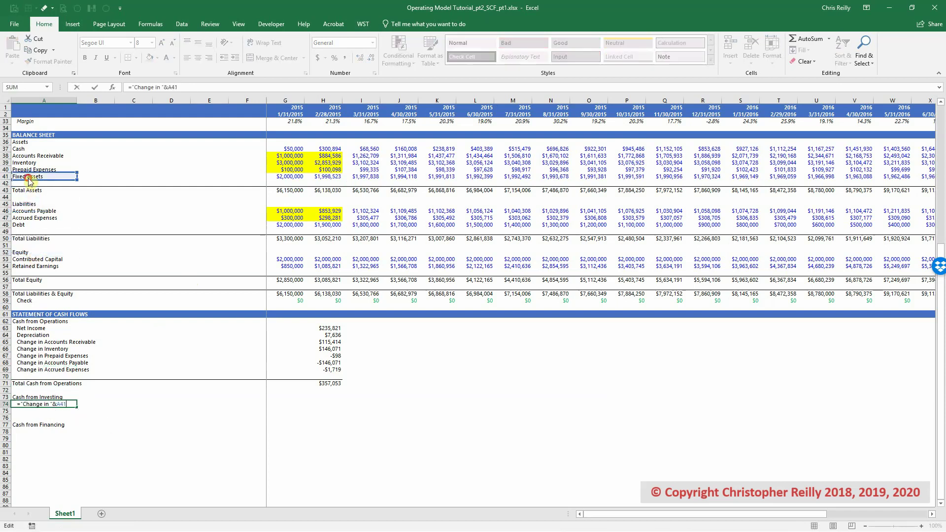
key(Return)
Copy H65's change formula into H74
key(Up)
key(Up)
key(Up)
key(Up)
key(Up)
key(Up)
key(Up)
key(Up)
key(Up)
key(Up)
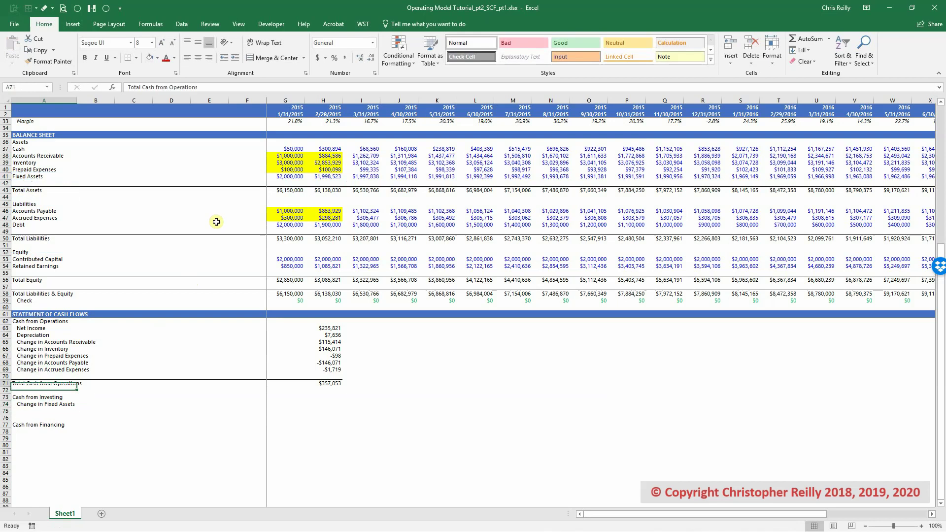
key(Right)
key(Right)
key(Right)
key(Right)
key(Right)
key(Right)
key(Right)
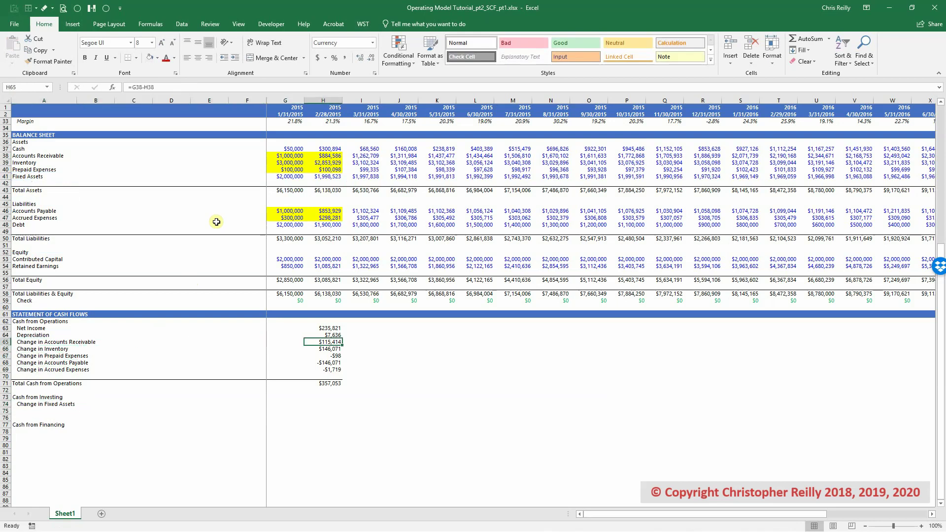
key(ctrl+c)
key(Down)
key(Down)
key(Down)
key(Down)
key(Down)
key(Down)
key(Down)
key(Down)
key(Down)
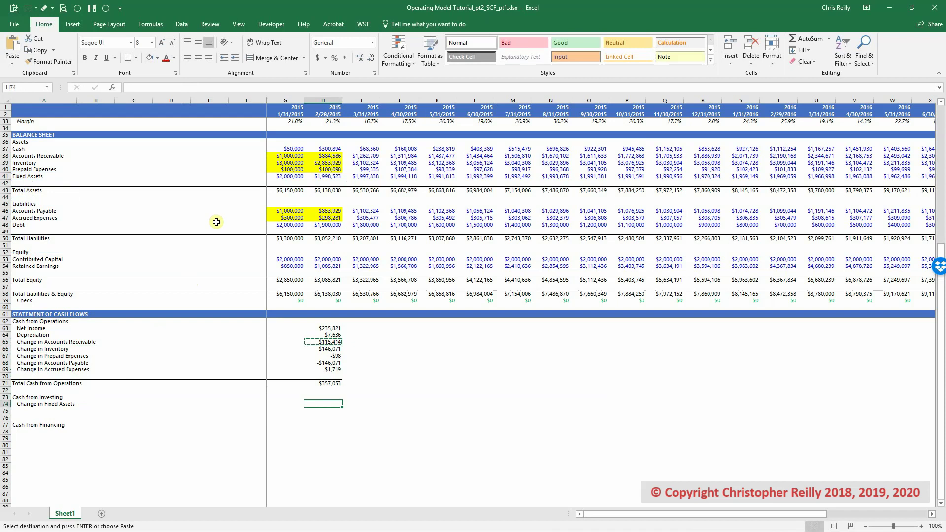
key(ctrl+v)
Rewrite H74 as =G41-H41-H23, netting out depreciation, so it shows -$6,159
key(F2)
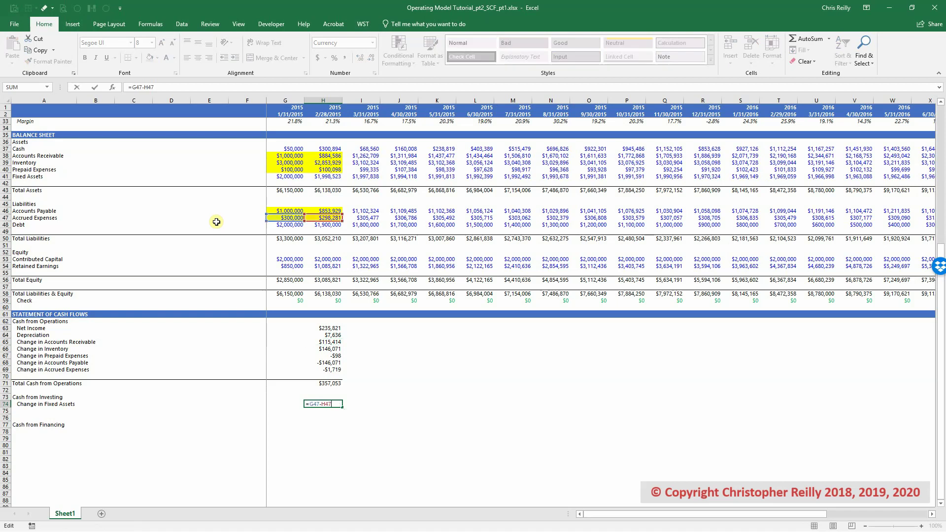
drag(282, 220, 282, 178)
drag(324, 217, 323, 177)
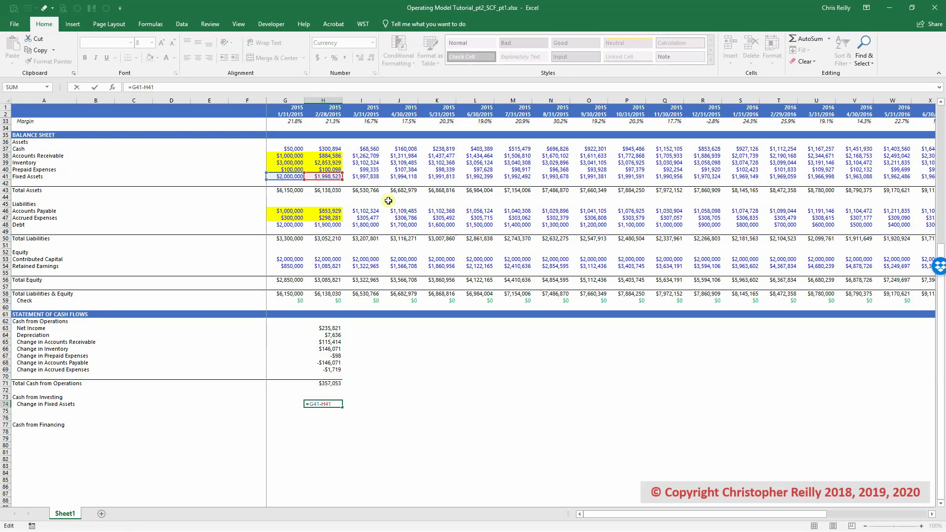
scroll(359, 196, up, 7)
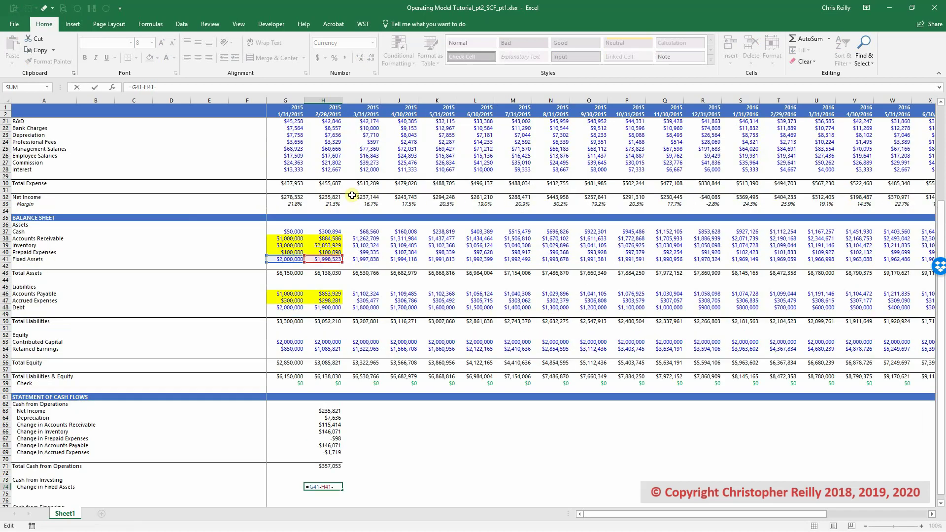
scroll(343, 197, up, 1)
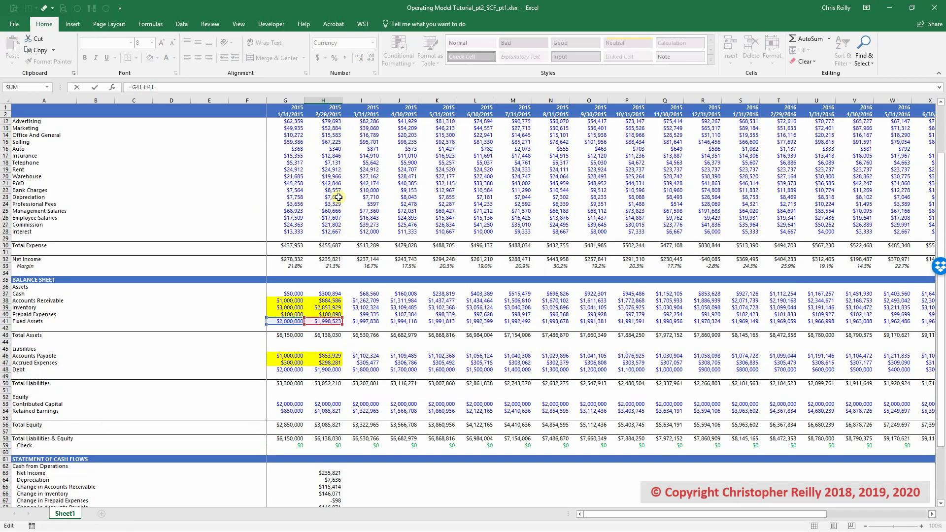
click(339, 197)
scroll(389, 229, down, 1)
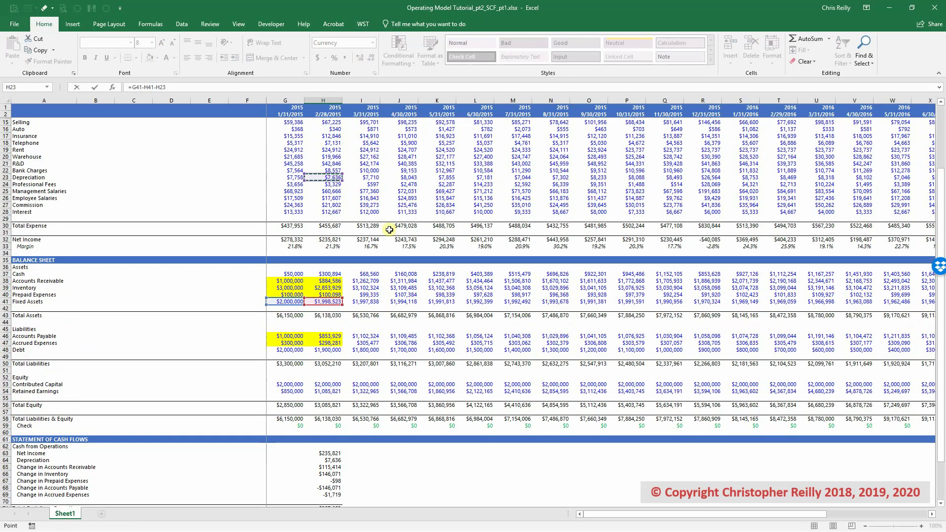
scroll(389, 229, down, 2)
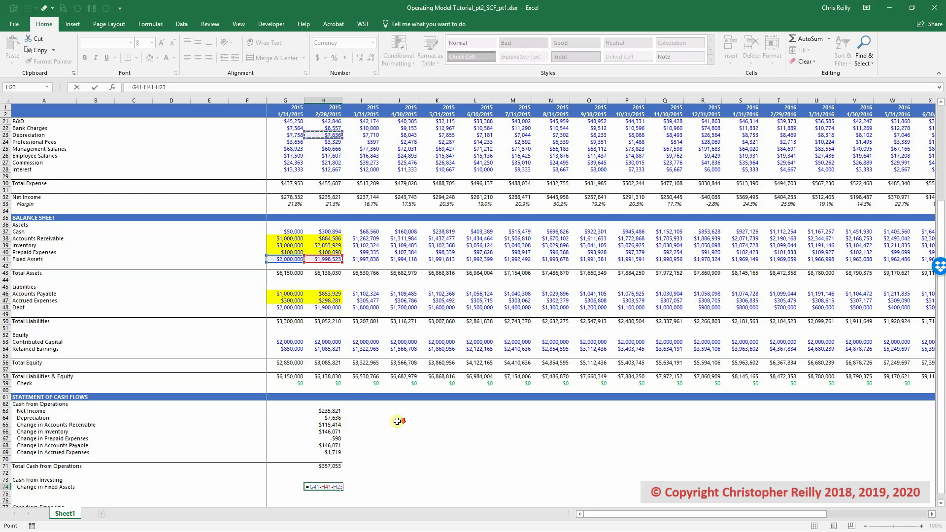
scroll(375, 422, down, 1)
key(Return)
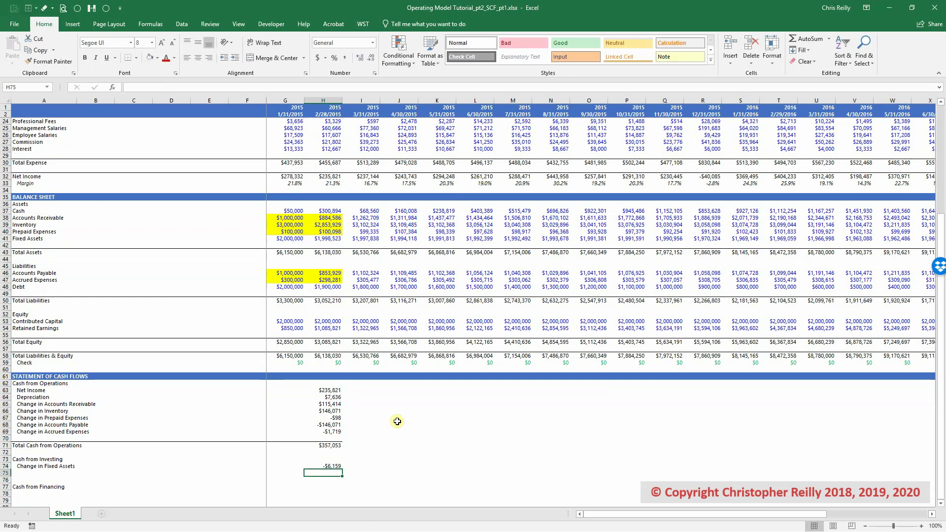
key(Up)
key(ctrl+Left)
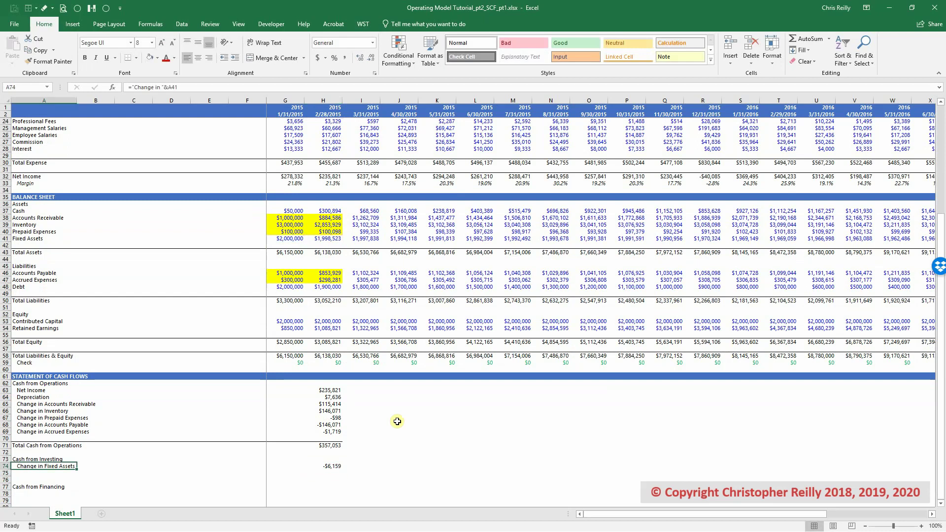
Rename the line 'Change in Fixed Assets (CAPEX)' and insert a blank row above Cash from Financing
key(F2)
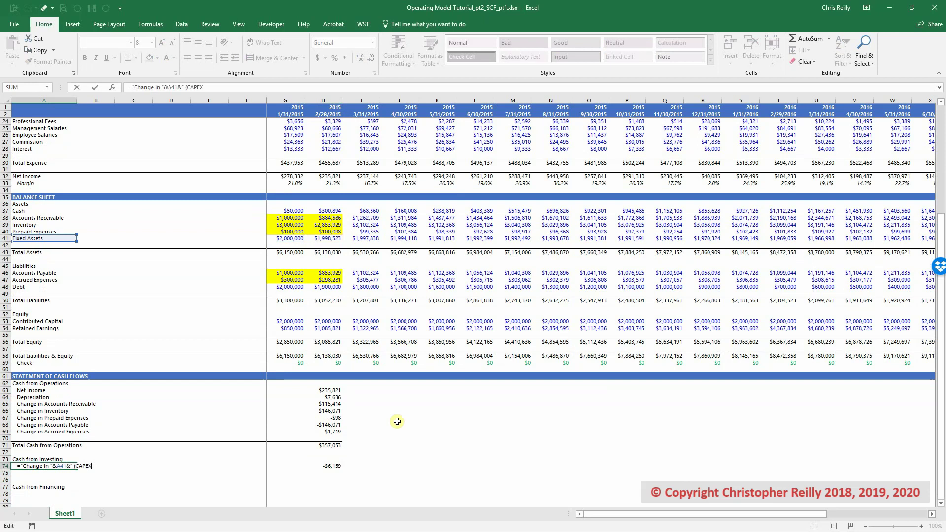
key(ctrl+Return)
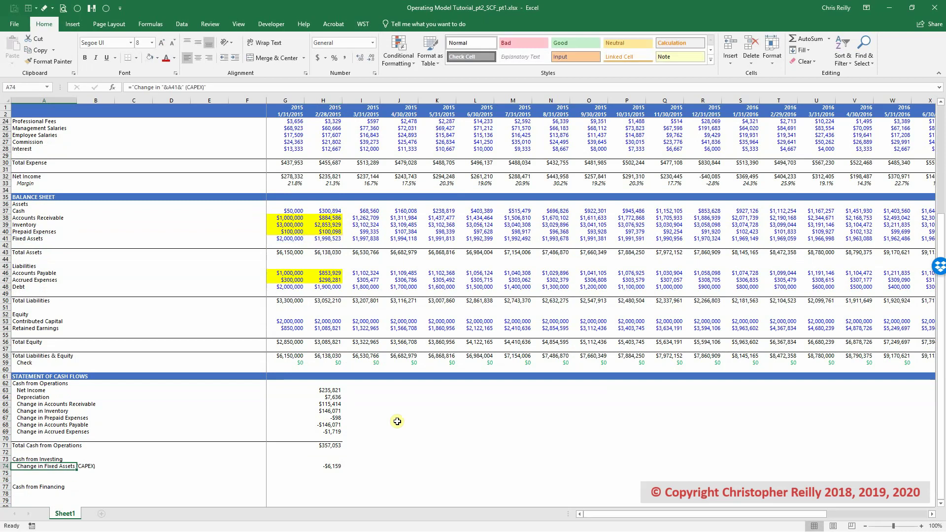
scroll(397, 422, down, 1)
scroll(397, 421, down, 1)
key(Down)
key(Down)
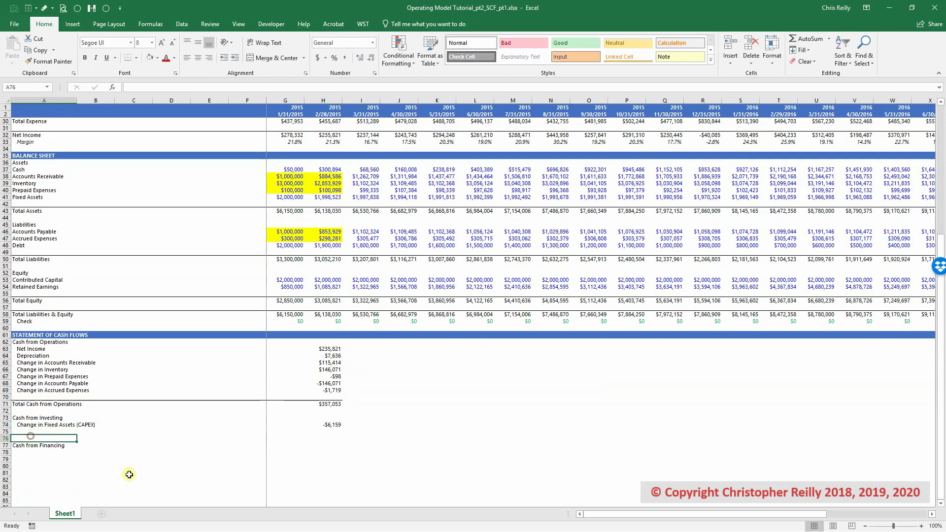
key(alt+i)
key(r)
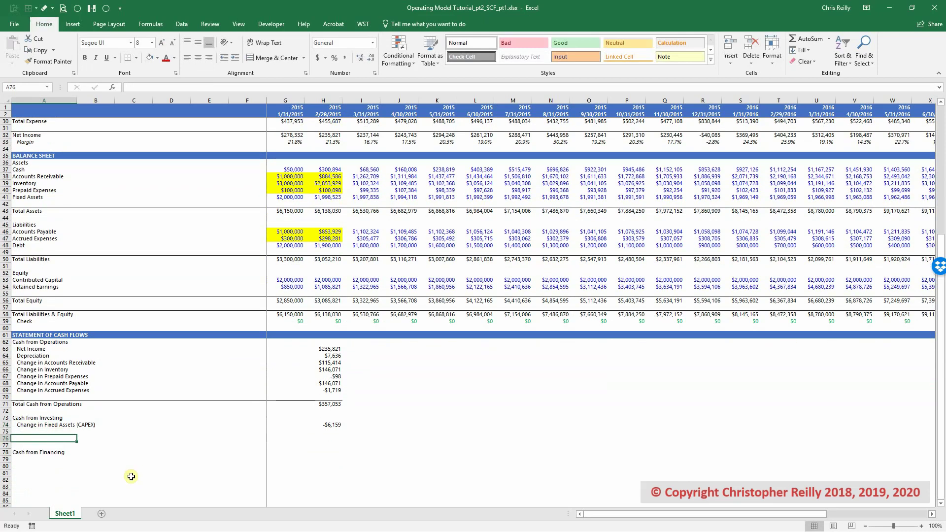
key(Up)
key(Up)
key(Up)
key(Up)
key(Up)
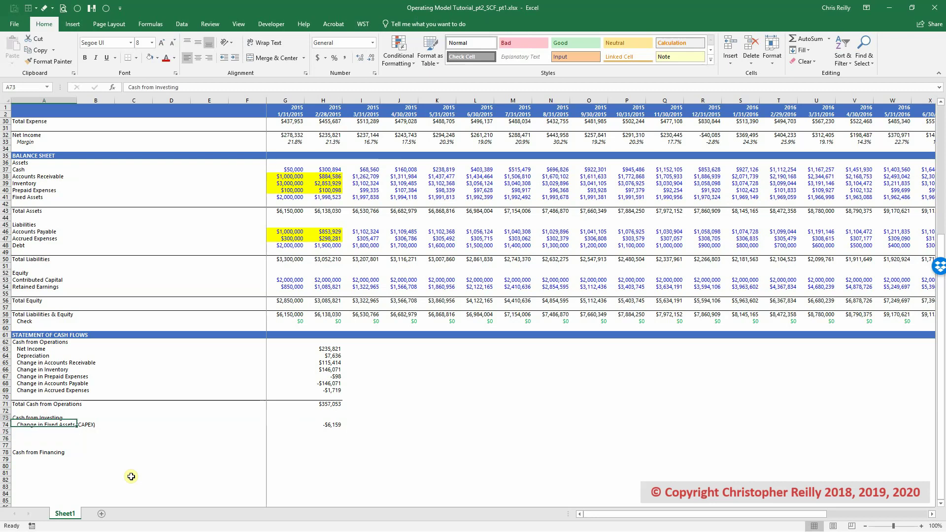
Copy the Total Cash from Operations row into row 76 and relabel it 'Total Cash from Investing'
key(shift+Right)
key(shift+Right)
key(shift+Right)
key(shift+Right)
key(shift+Right)
key(shift+Right)
key(shift+Right)
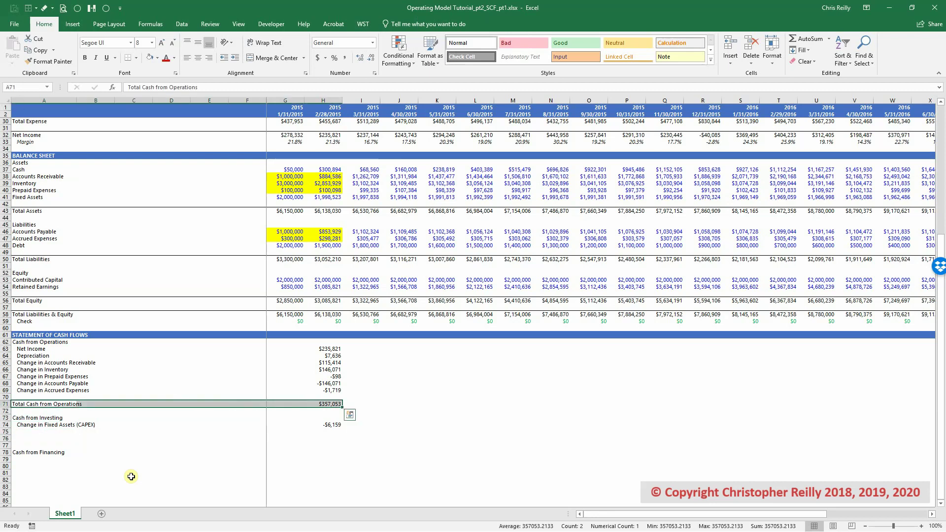
key(ctrl+c)
key(Down)
key(Down)
key(Down)
key(Down)
key(Down)
key(ctrl+v)
key(shift+Home)
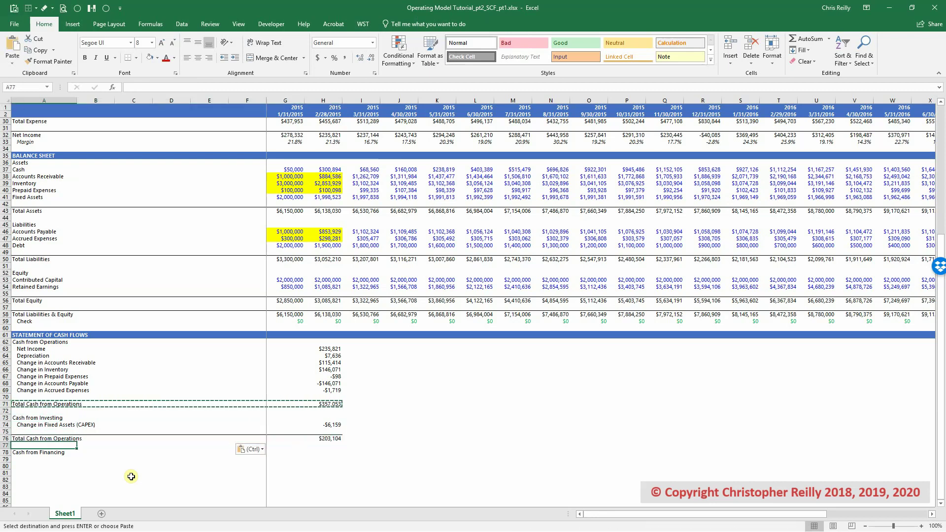
key(F2)
key(ctrl+shift+Left)
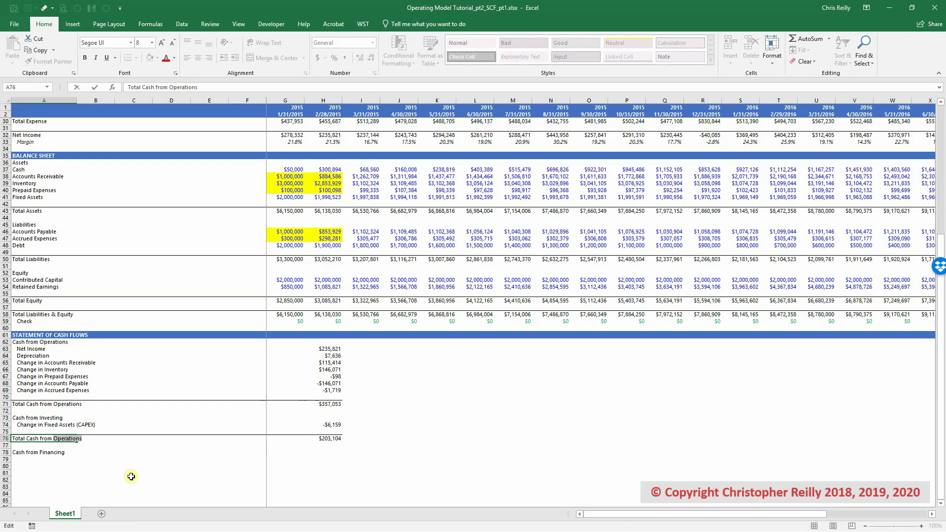
text(Investing)
key(ctrl+Return)
AutoSum H76 as =SUM(H74:H75), showing -$6,159, and trace the CAPEX formula's fixed-asset inputs
key(Right)
key(Right)
key(Right)
key(Right)
key(Right)
key(Right)
key(Right)
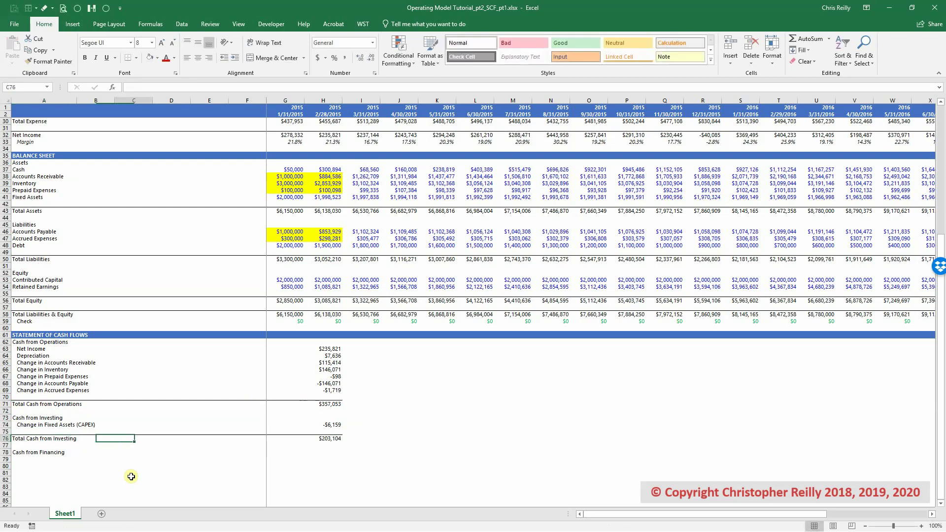
key(alt+equal)
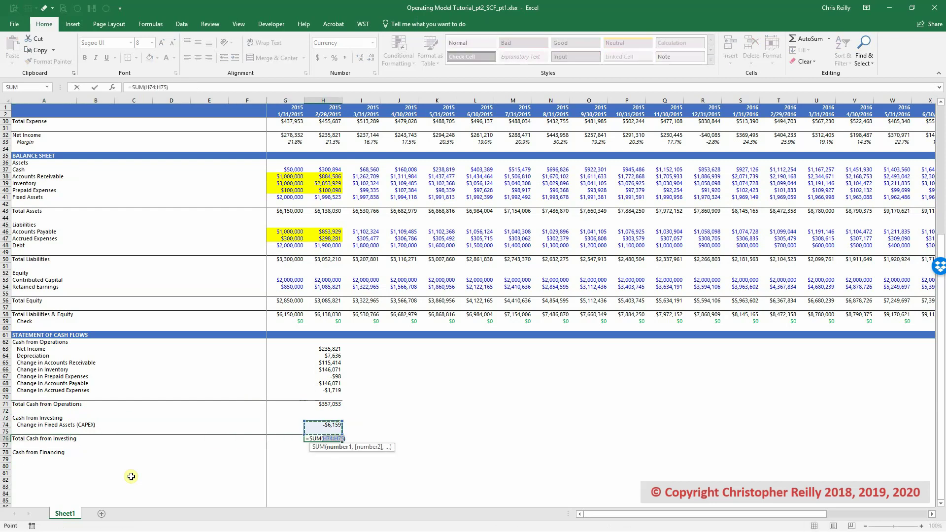
key(ctrl+Return)
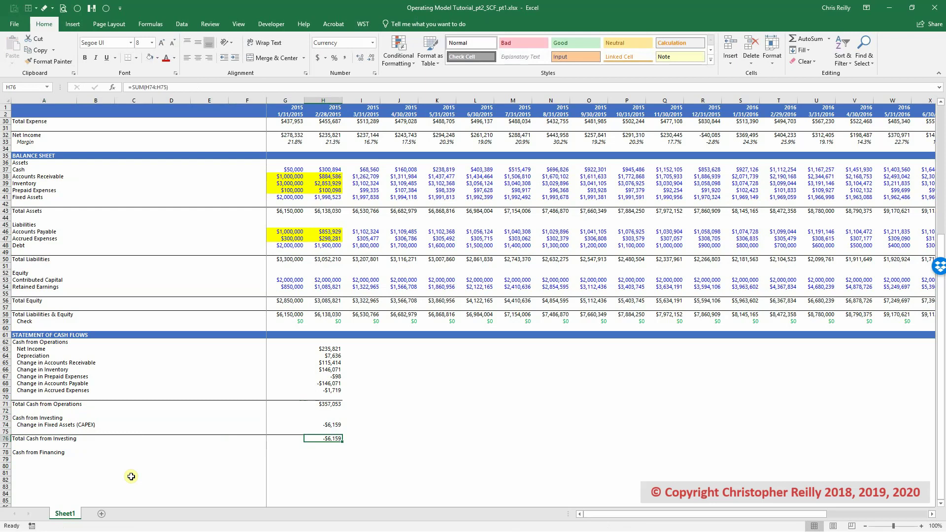
key(Up)
key(Up)
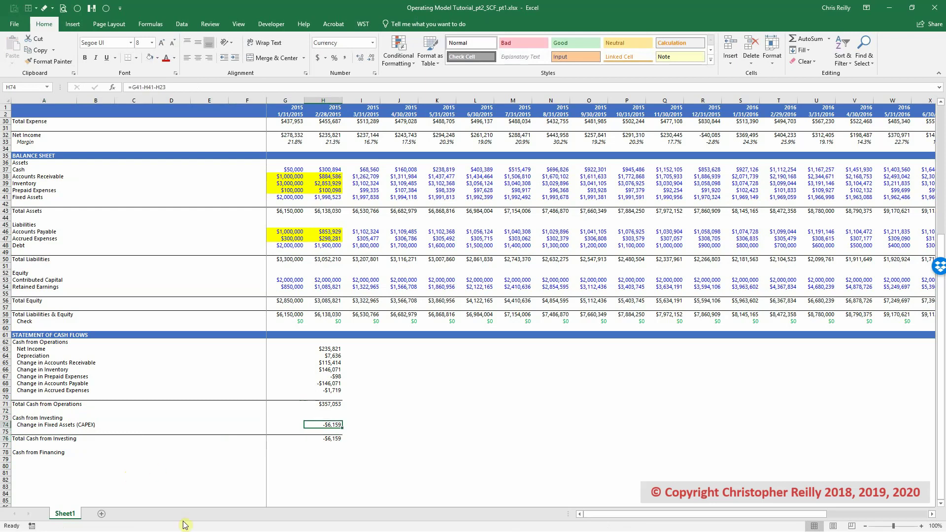
key(ctrl+bracketleft)
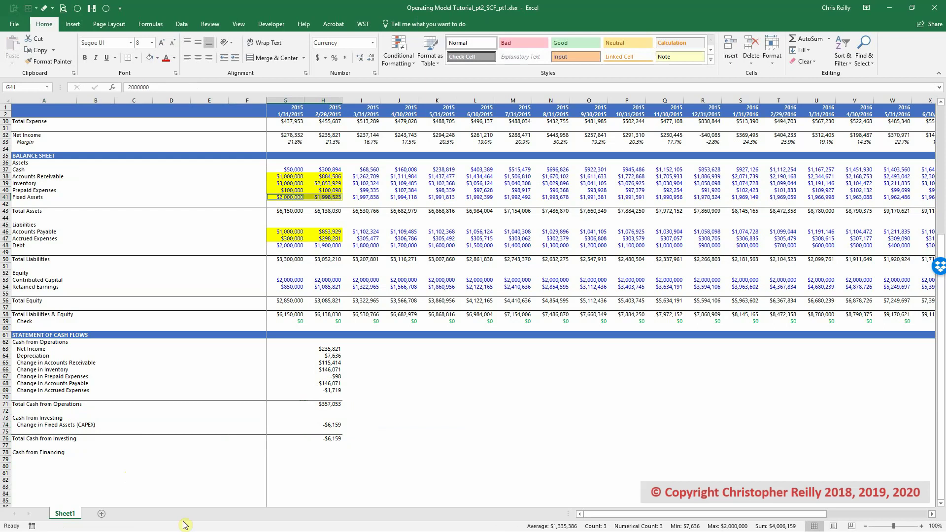
key(F5)
key(Return)
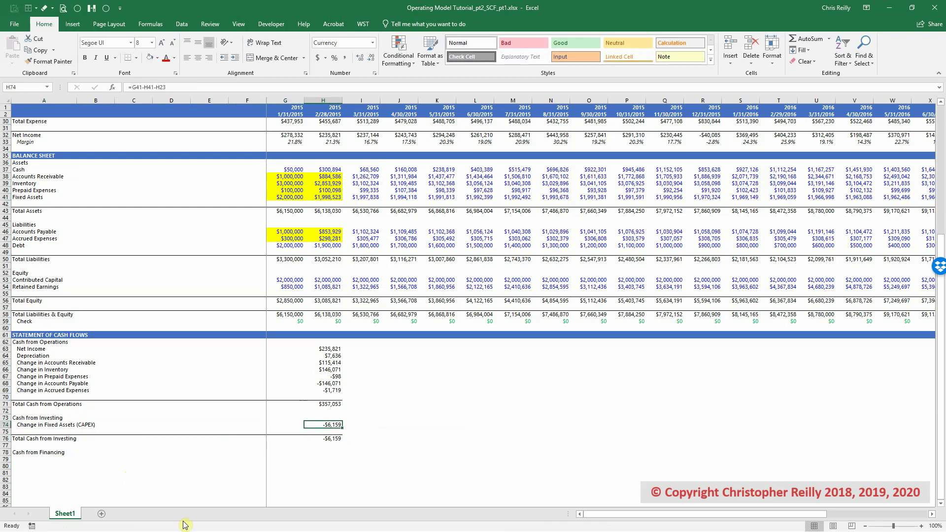
scroll(315, 421, down, 2)
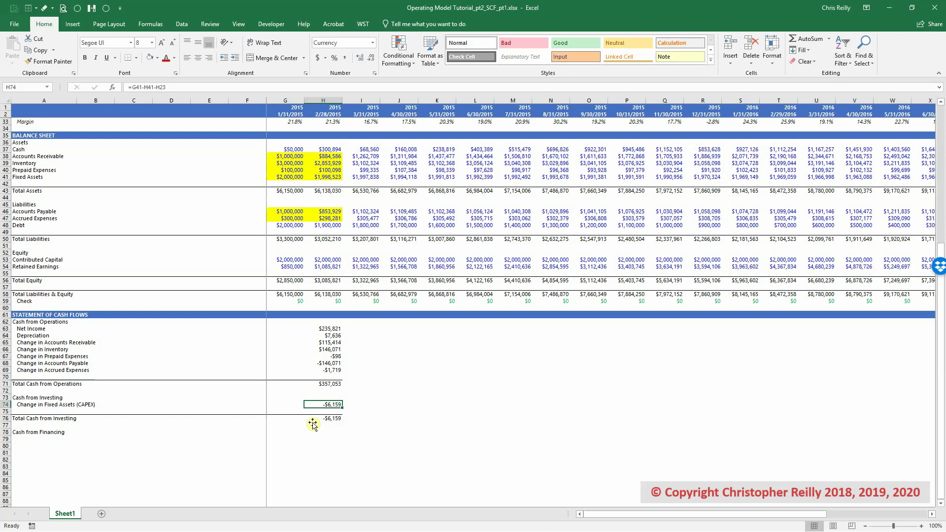
drag(284, 204, 318, 204)
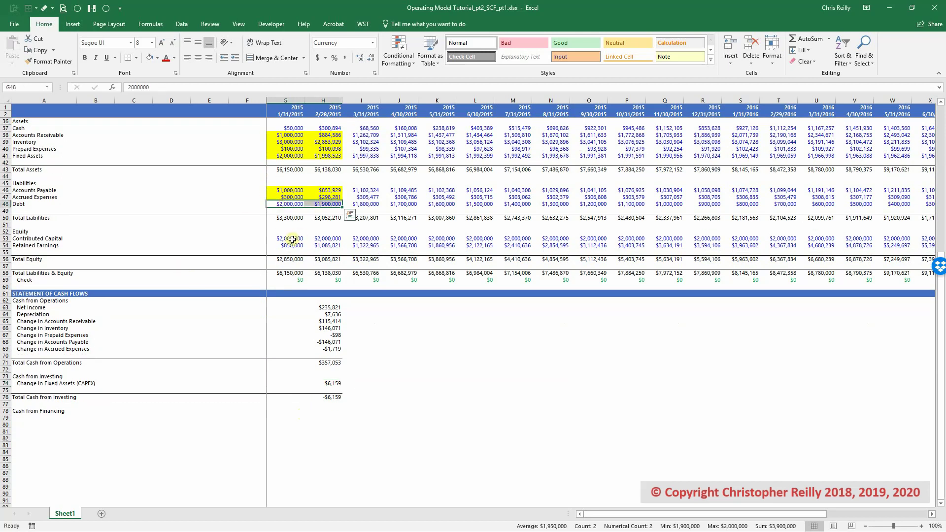
drag(293, 238, 320, 245)
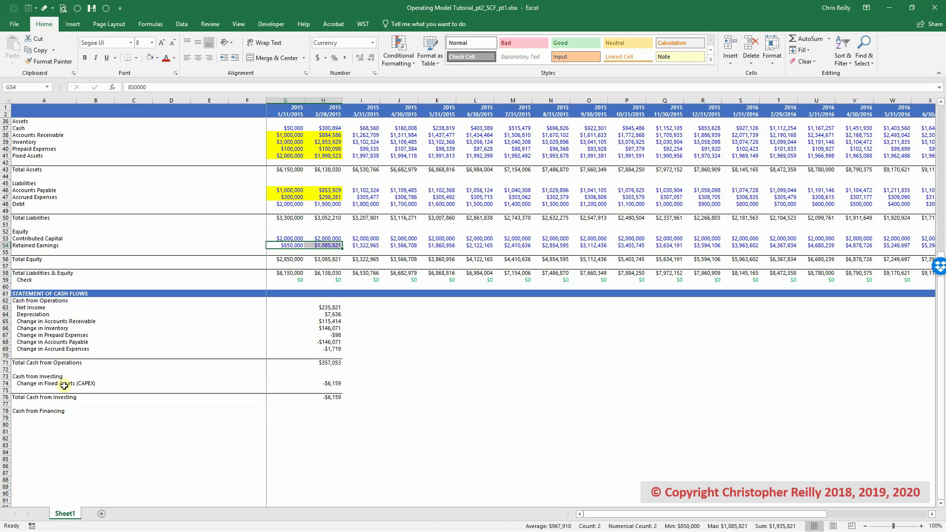
Add rows 79–81 labelled Change in Debt, Change in Contributed Capital and Change in Retained Earnings, using copied label formulas
click(47, 350)
key(ctrl+c)
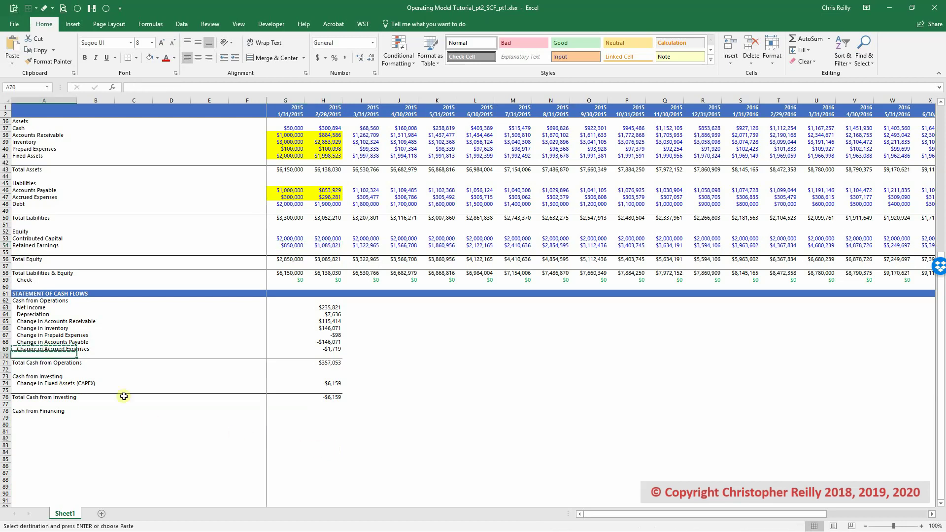
key(Down)
key(Down)
key(Down)
key(Down)
key(Down)
key(Down)
key(Down)
key(Down)
key(Down)
key(Down)
key(ctrl+v)
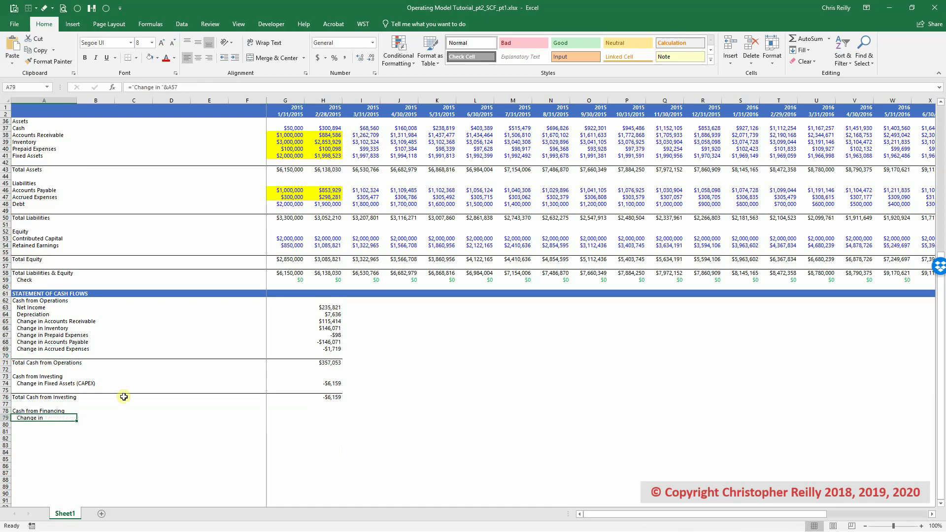
key(F2)
drag(43, 270, 45, 204)
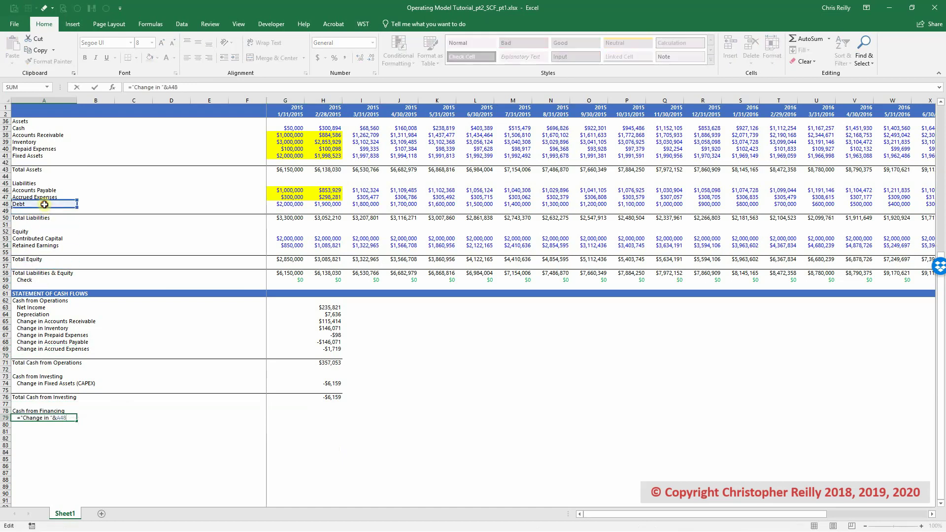
key(Return)
key(ctrl+d)
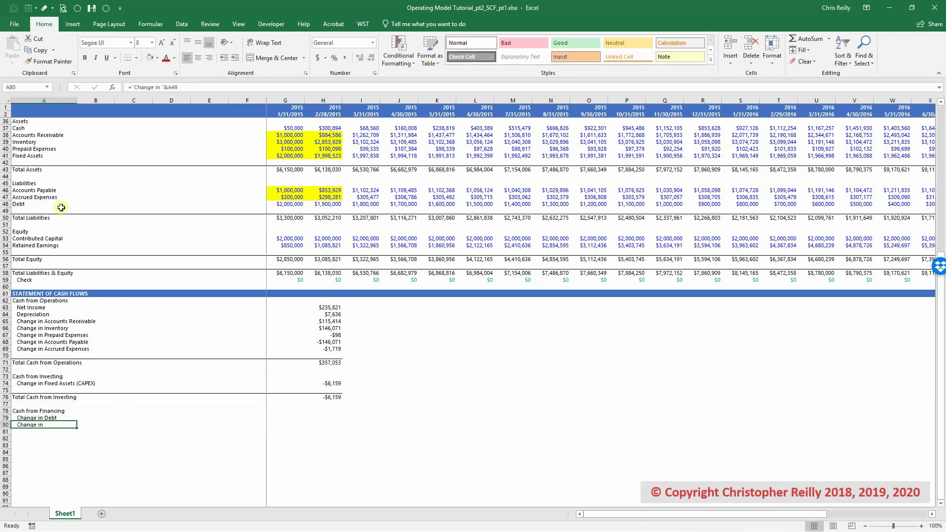
key(F2)
drag(40, 209, 41, 239)
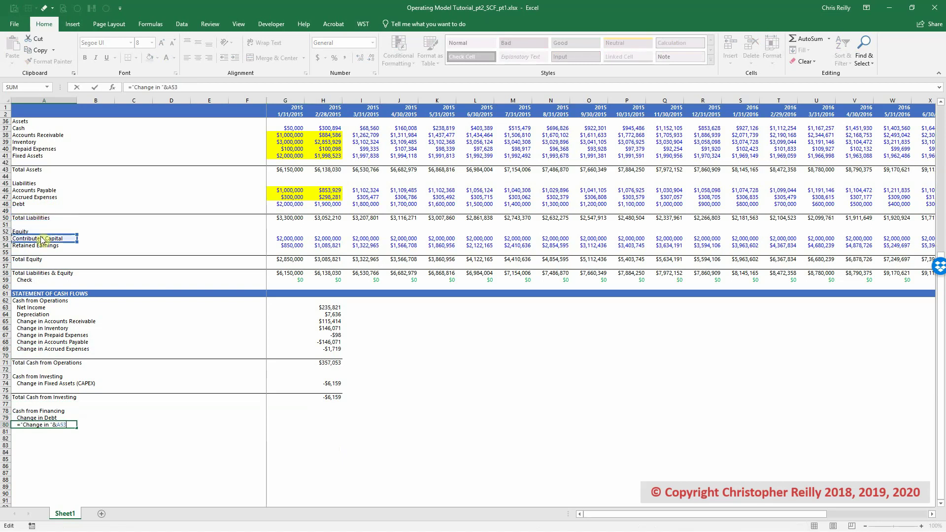
key(Return)
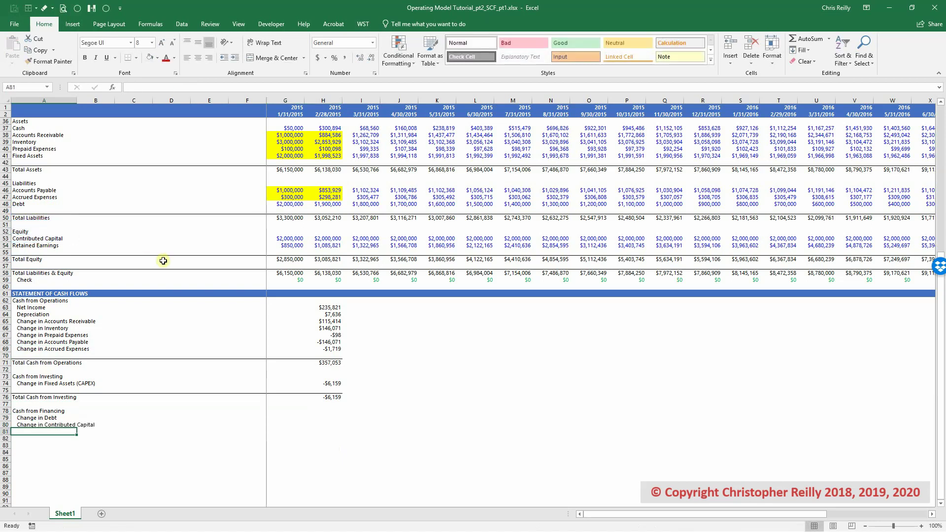
key(ctrl+d)
key(Up)
key(Up)
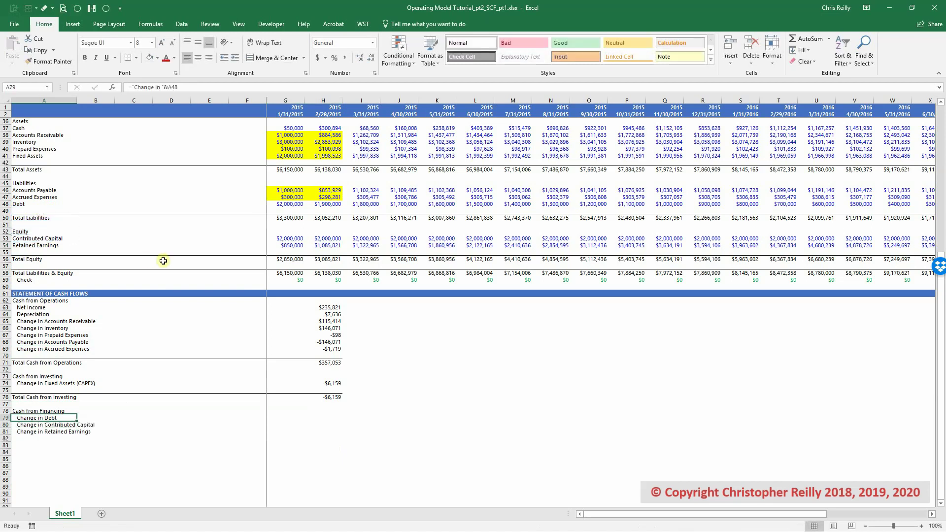
Paste the change formula into H79 and repoint it to Debt, showing -$100,000
key(Right)
key(Right)
key(Right)
key(Right)
key(Right)
key(Right)
key(Right)
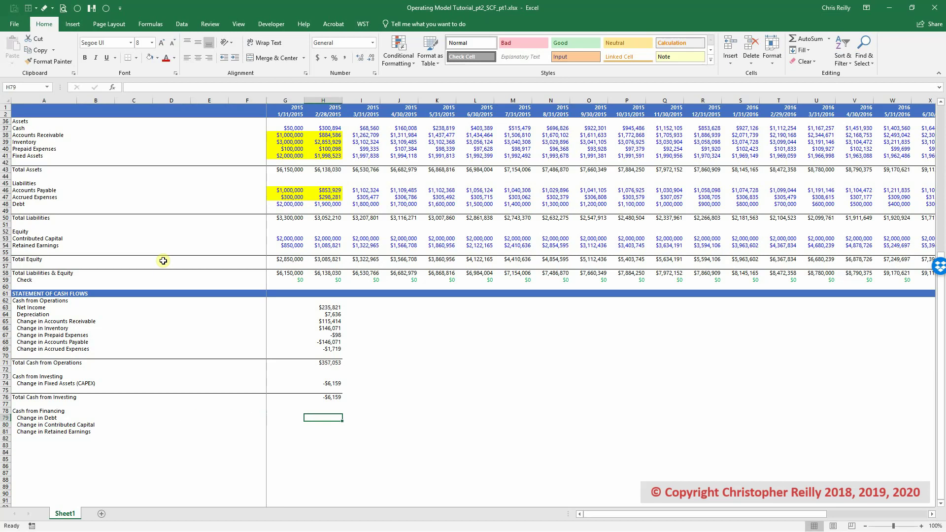
key(Up)
key(Up)
key(Up)
key(Up)
key(Up)
key(Up)
key(Up)
key(Up)
key(Up)
key(Up)
key(Up)
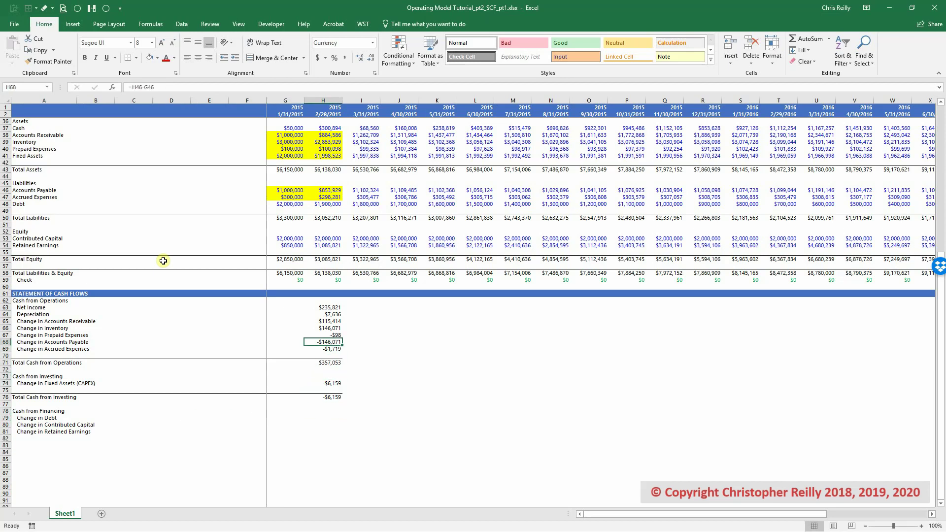
key(ctrl+c)
key(Down)
key(Down)
key(Down)
key(Down)
key(Down)
key(Down)
key(Down)
key(Down)
key(Down)
key(Down)
key(Down)
key(ctrl+v)
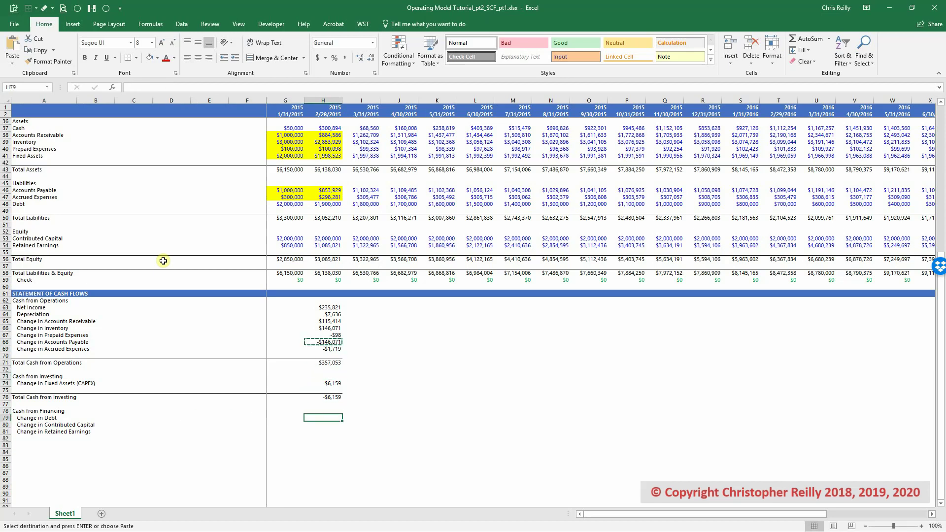
key(F2)
drag(323, 263, 323, 205)
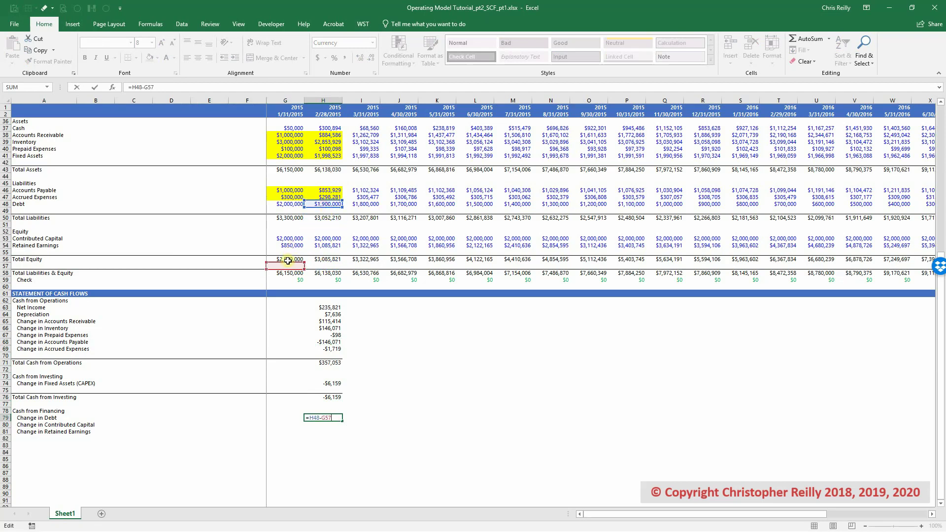
drag(288, 266, 289, 204)
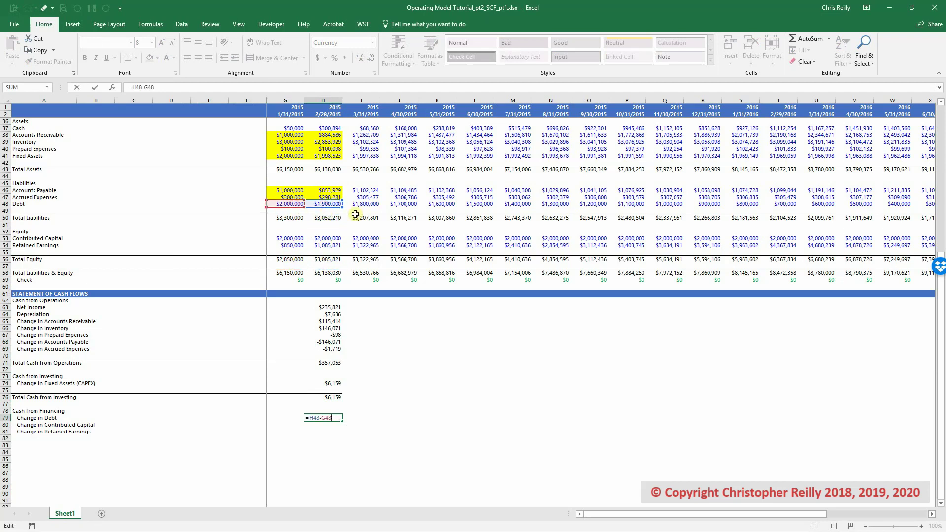
key(Return)
Fill the formula down to H80 as =H53-G53 ($0), then into H81 for Retained Earnings
key(ctrl+d)
key(F2)
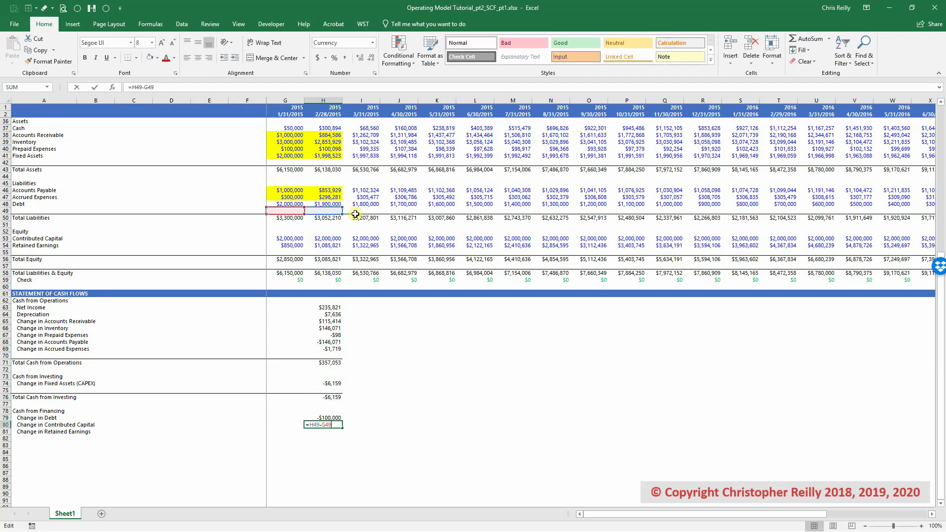
drag(333, 214, 291, 240)
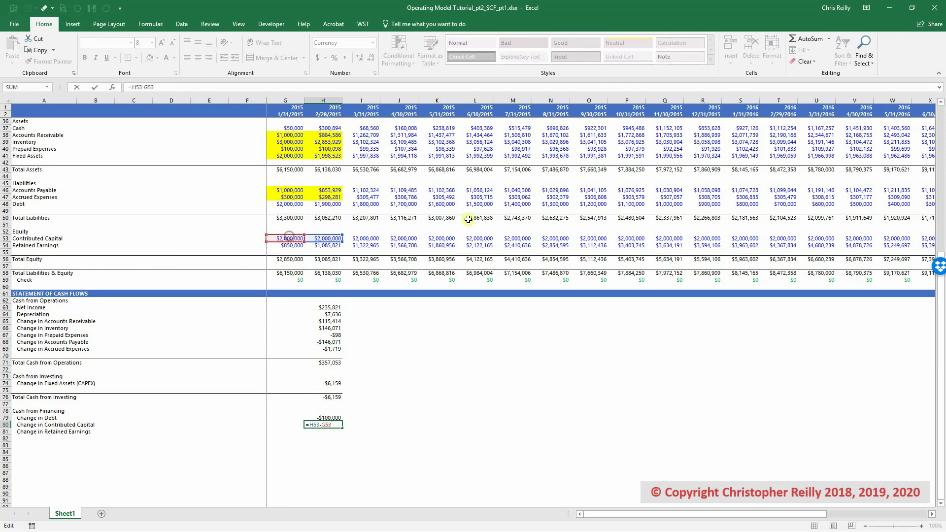
key(Return)
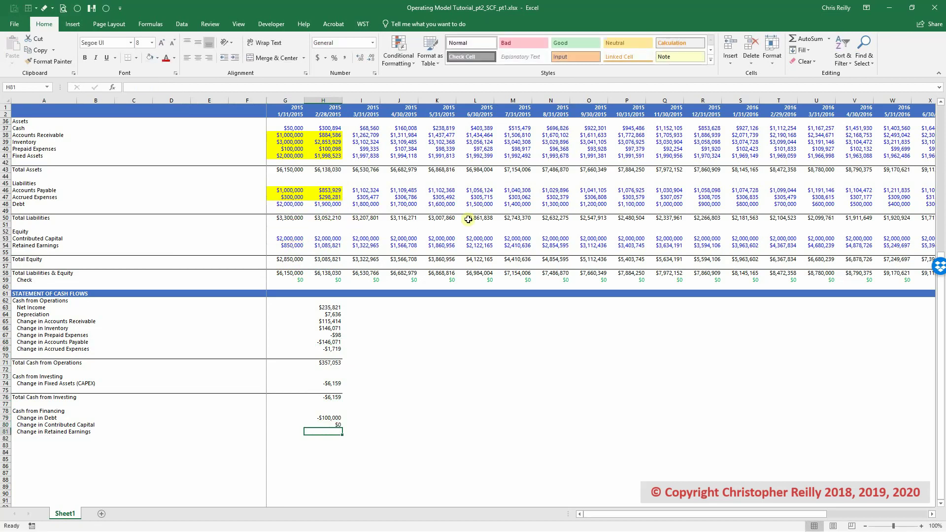
key(ctrl+d)
key(F2)
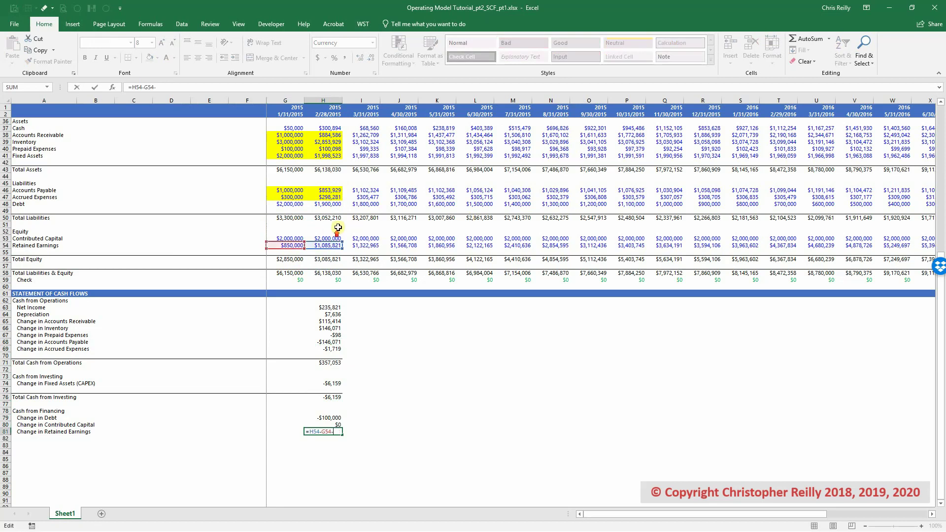
Subtract Net Income H32 so H81 becomes =H54-G54-H32, showing $0
scroll(338, 228, up, 6)
scroll(338, 228, up, 4)
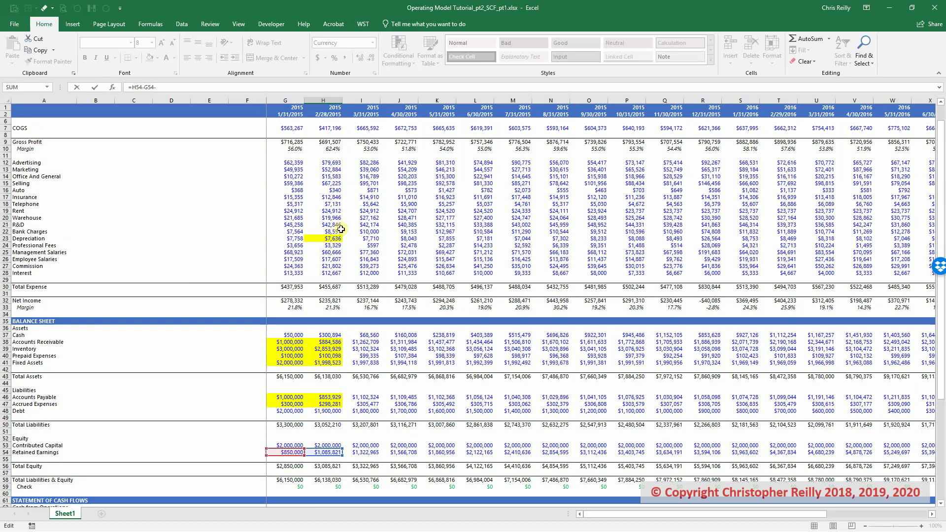
scroll(341, 229, up, 1)
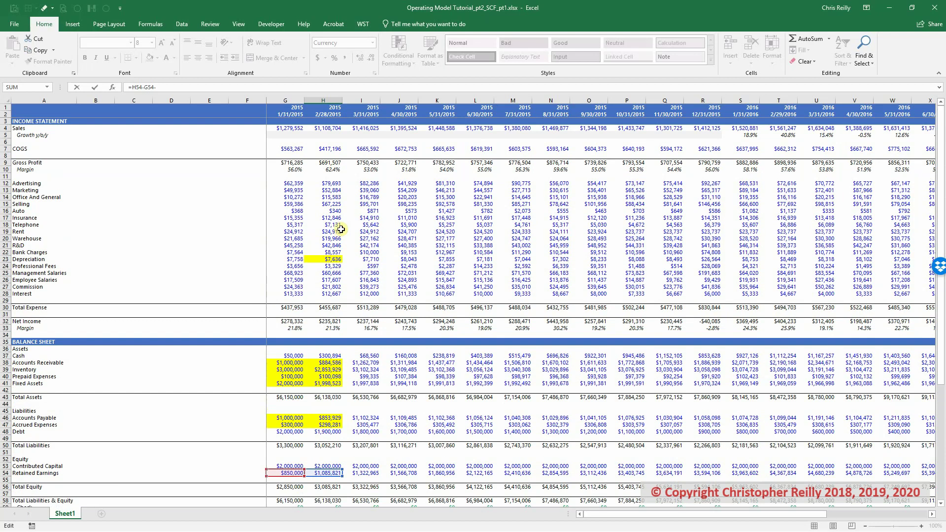
click(332, 320)
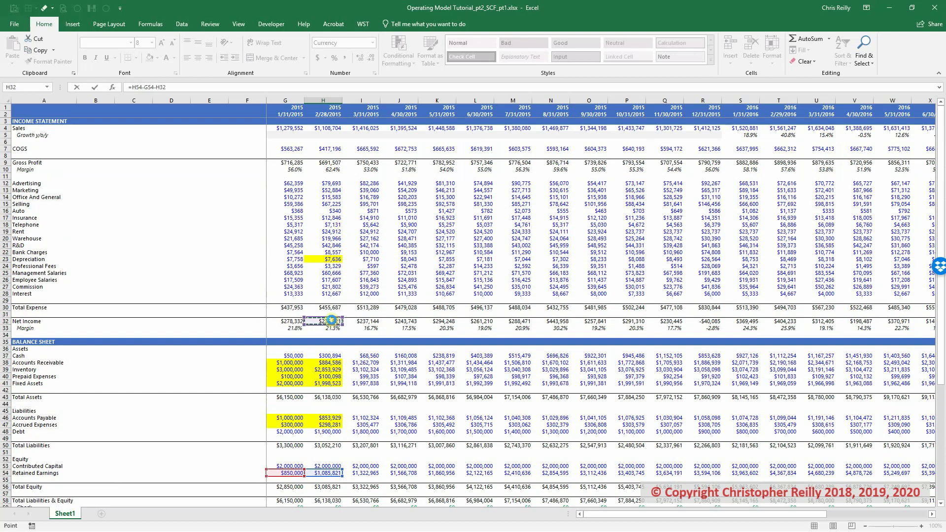
key(Return)
scroll(350, 345, down, 3)
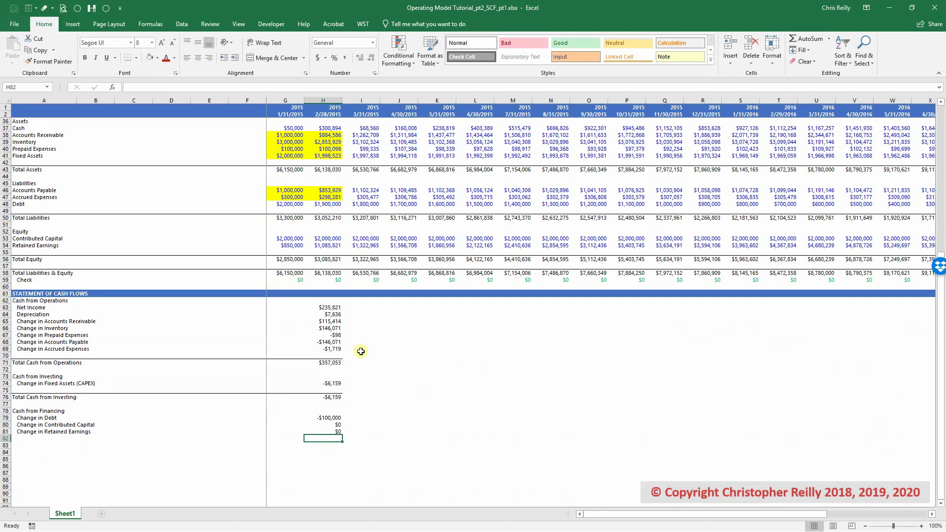
key(Up)
key(Up)
key(Up)
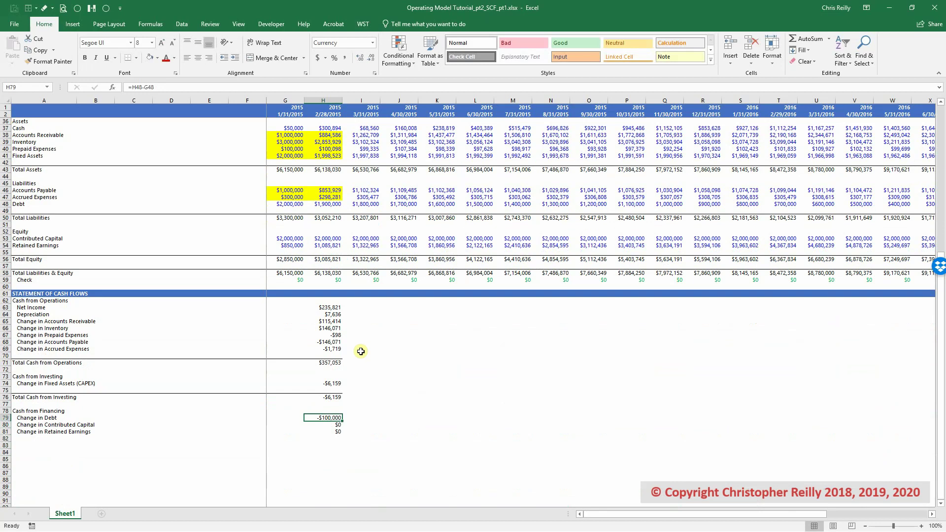
key(ctrl+bracketleft)
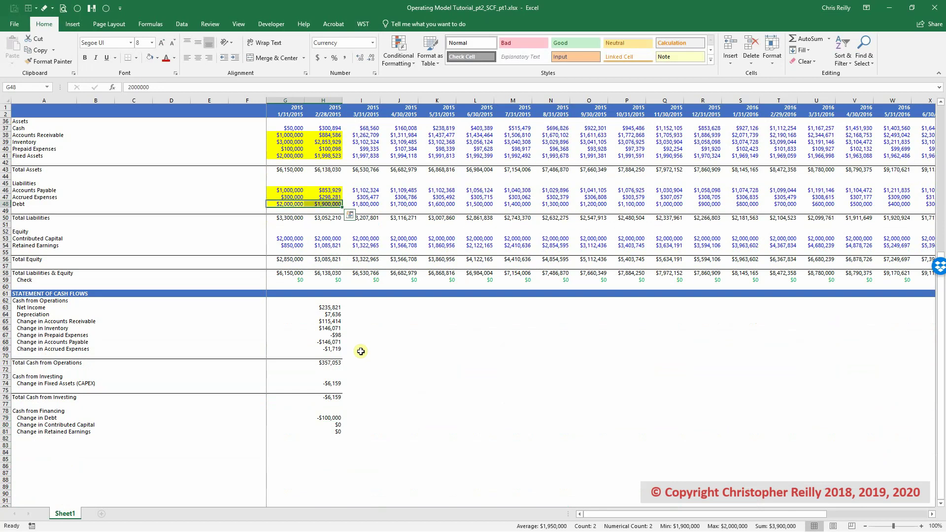
key(F5)
key(Return)
key(Down)
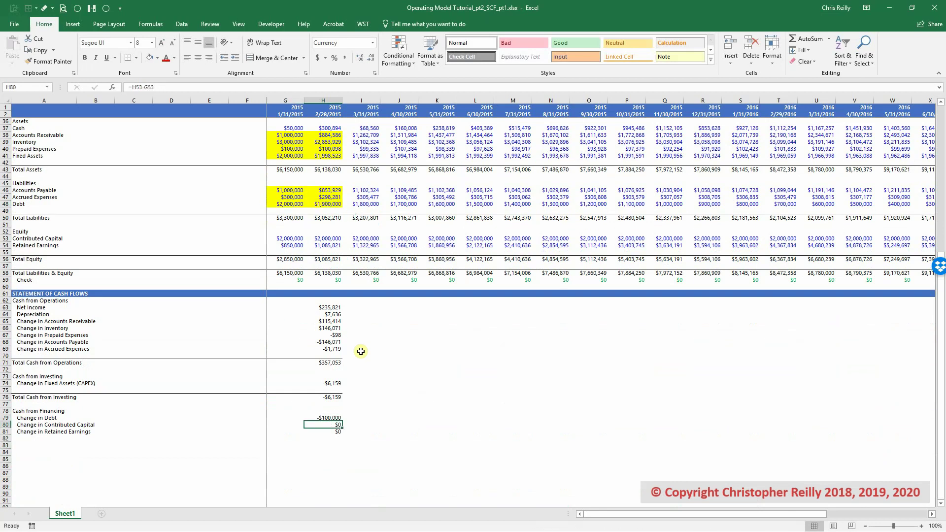
key(ctrl+bracketleft)
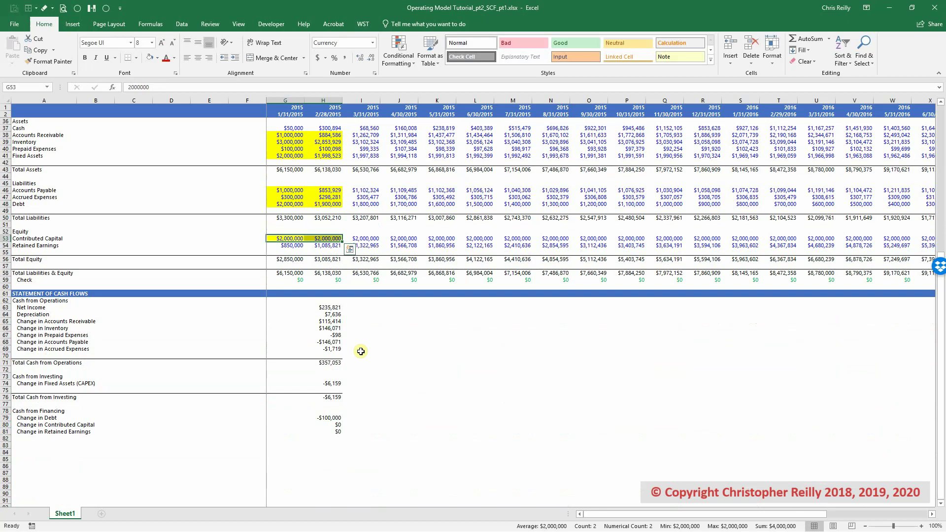
key(F5)
key(Return)
key(Down)
key(ctrl+bracketleft)
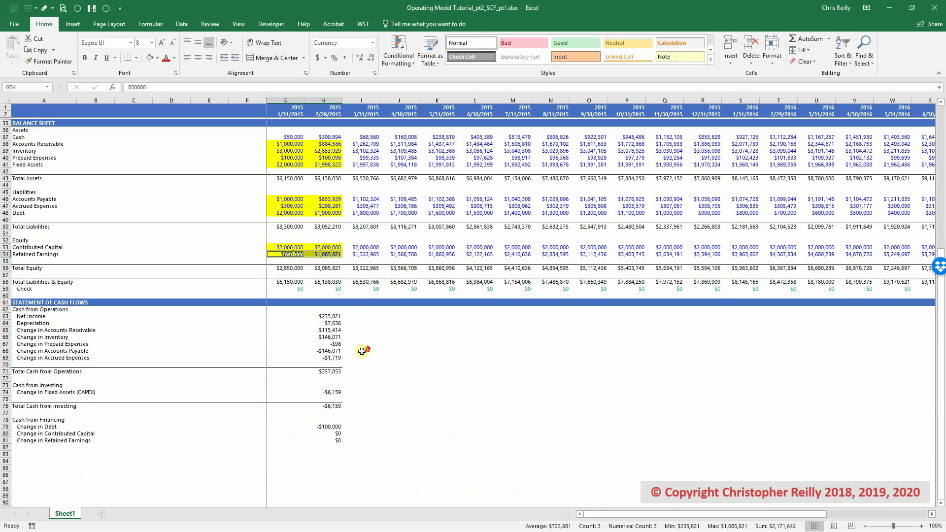
scroll(361, 351, up, 2)
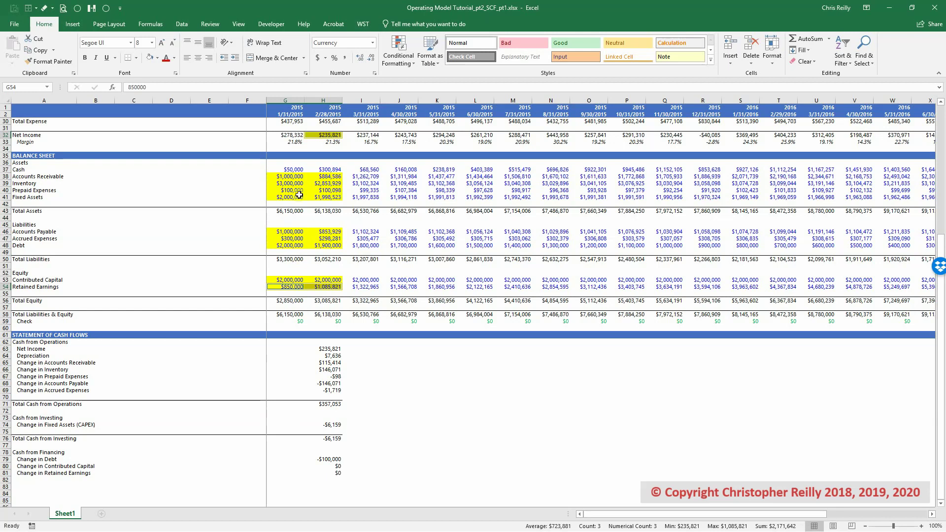
scroll(417, 247, down, 1)
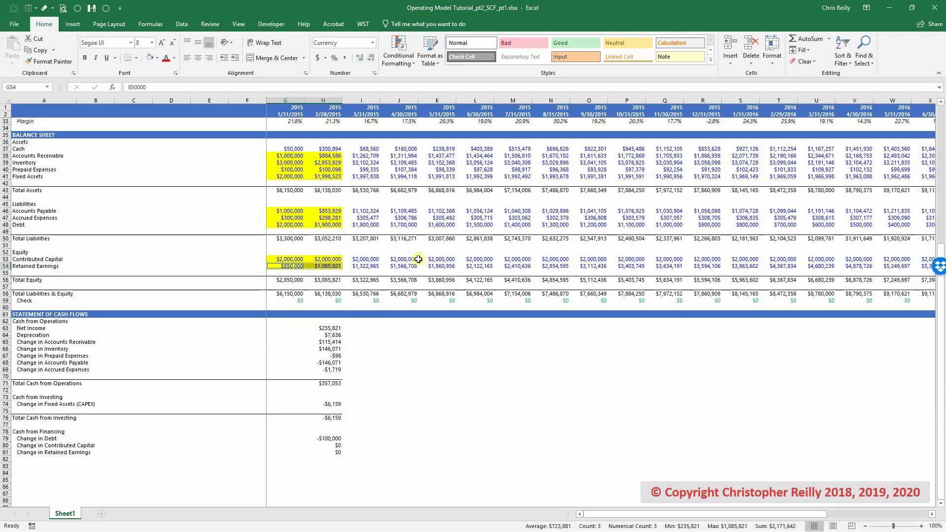
scroll(259, 339, down, 1)
Copy the Total Cash from Investing row into row 83 and relabel it 'Total Cash from Financing'
click(55, 396)
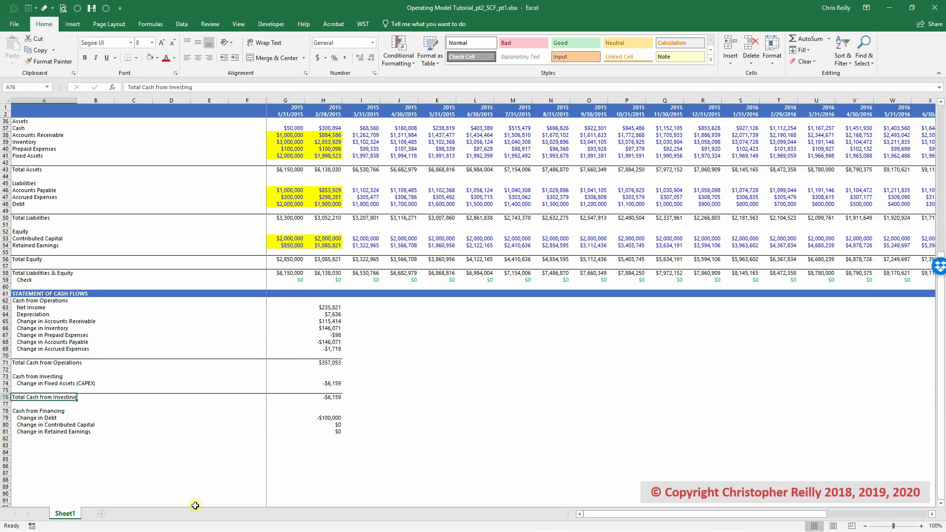
key(ctrl+shift+Right)
key(ctrl+c)
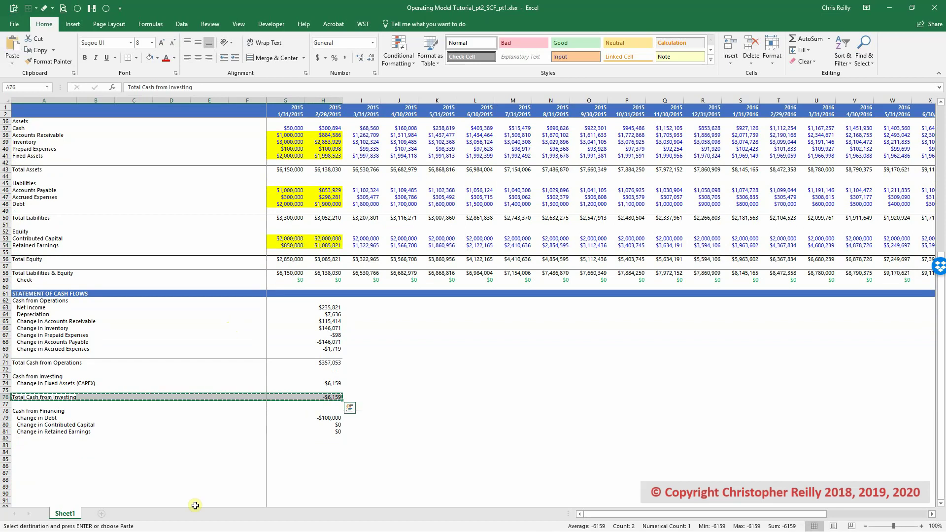
key(Down)
key(Down)
key(Down)
key(Down)
key(Down)
key(Down)
key(Down)
key(ctrl+v)
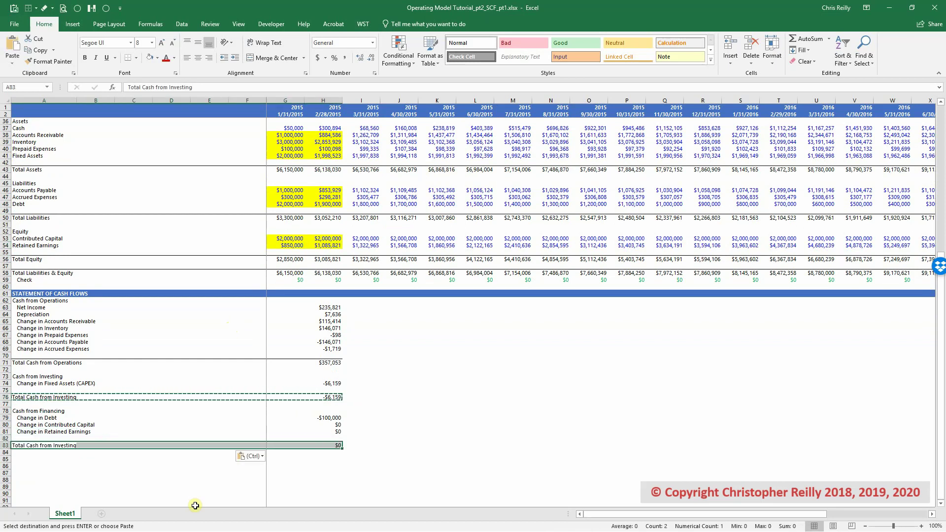
key(F2)
key(ctrl+shift+Left)
text(Fi)
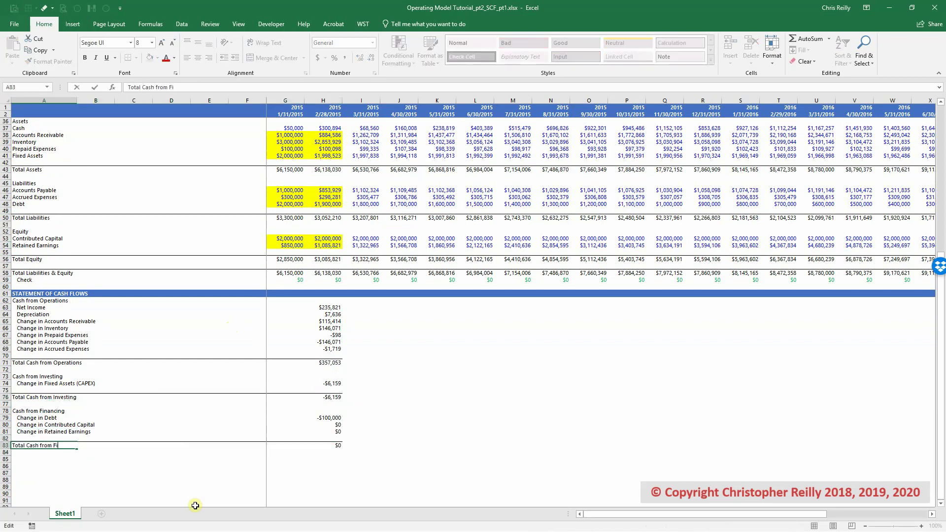
text(nancing)
key(Return)
Set H83 to =SUM(H79:H82), totalling financing at -$100,000
key(Up)
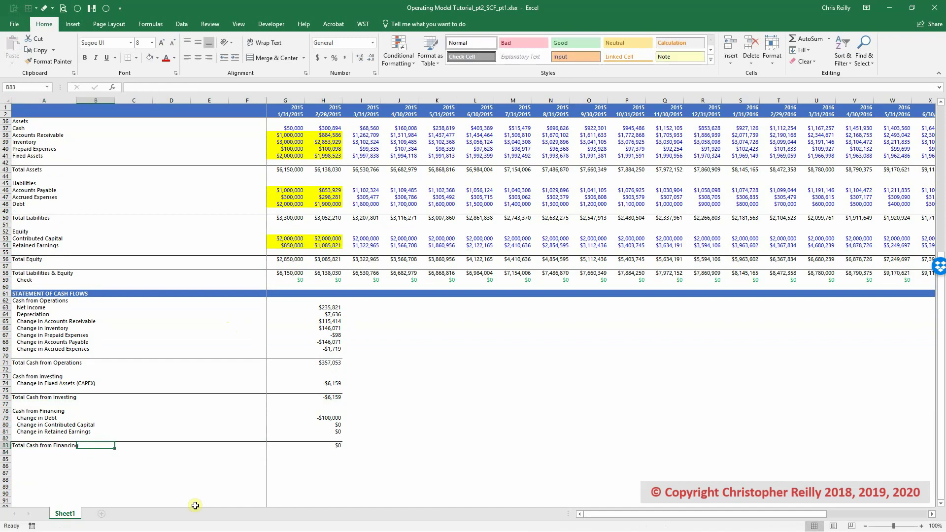
key(ctrl+Right)
key(ctrl+shift+Up)
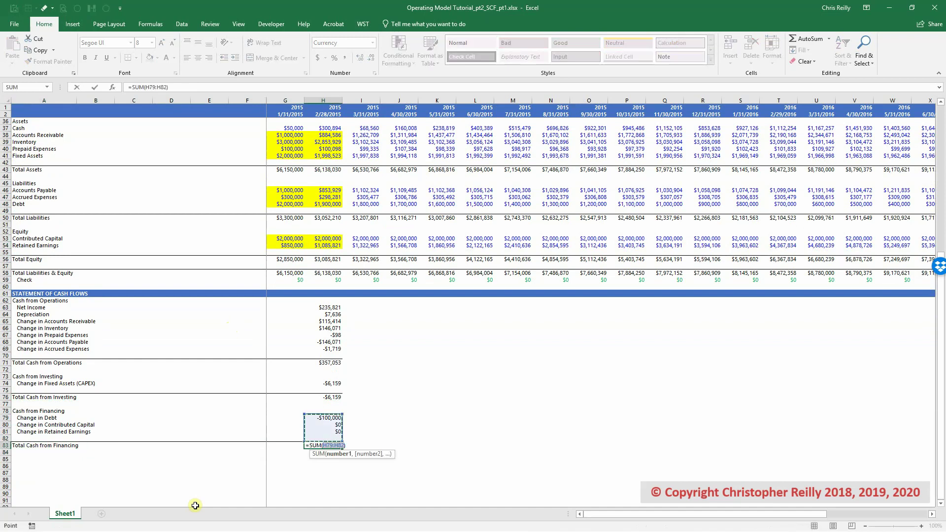
key(alt+equal)
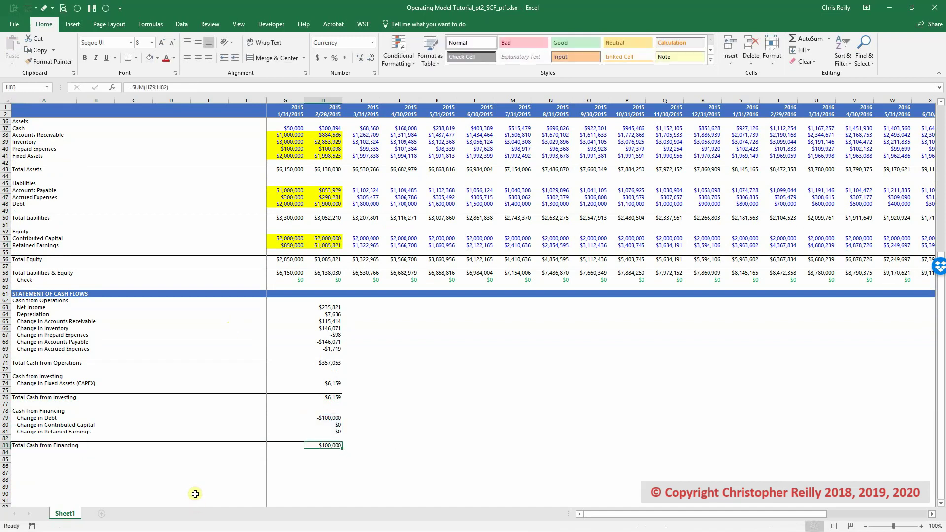
scroll(196, 487, down, 2)
Enter the labels Beginning Cash, Change in Cash and Ending Cash in A85:A87
click(34, 418)
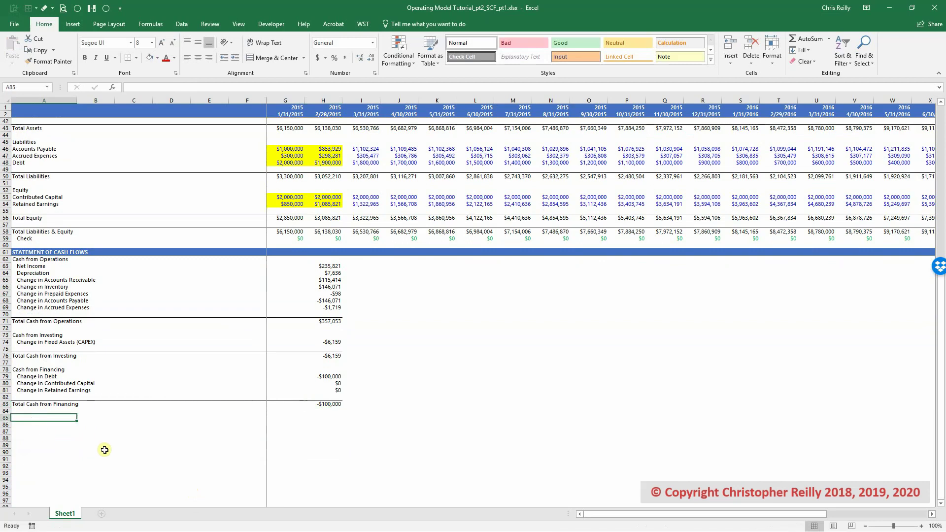
text(Beg)
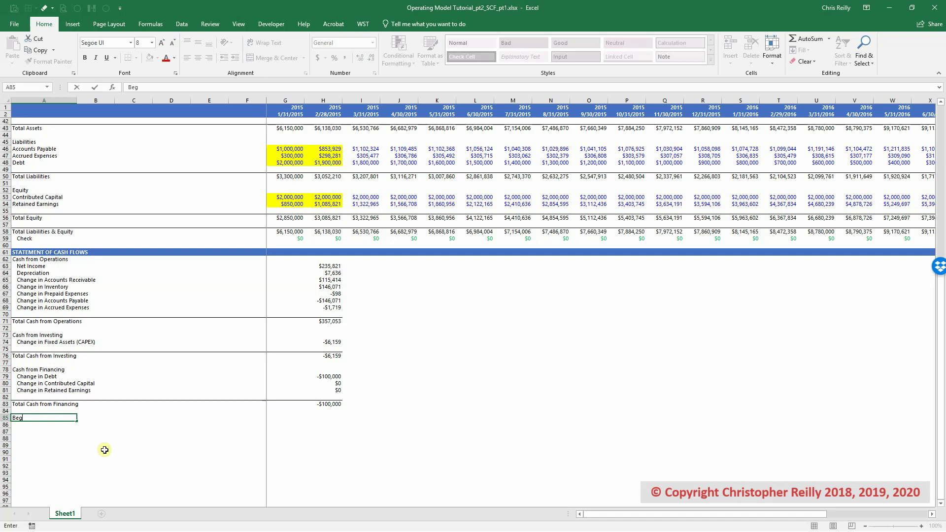
text(inning Cash)
key(Return)
text(Change in Cash)
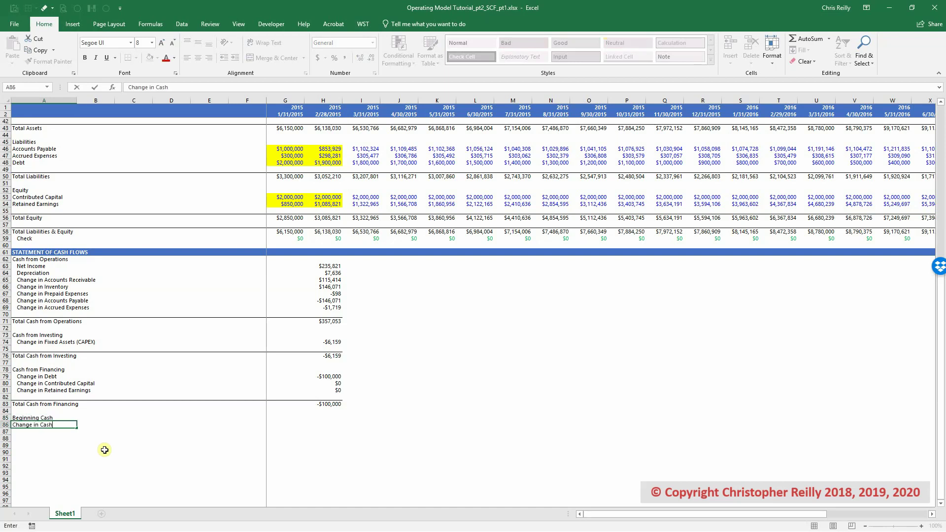
key(Return)
text(Ending Cash)
key(shift+Right)
key(shift+Right)
key(shift+Right)
key(shift+Right)
key(shift+Right)
key(shift+Right)
key(shift+Right)
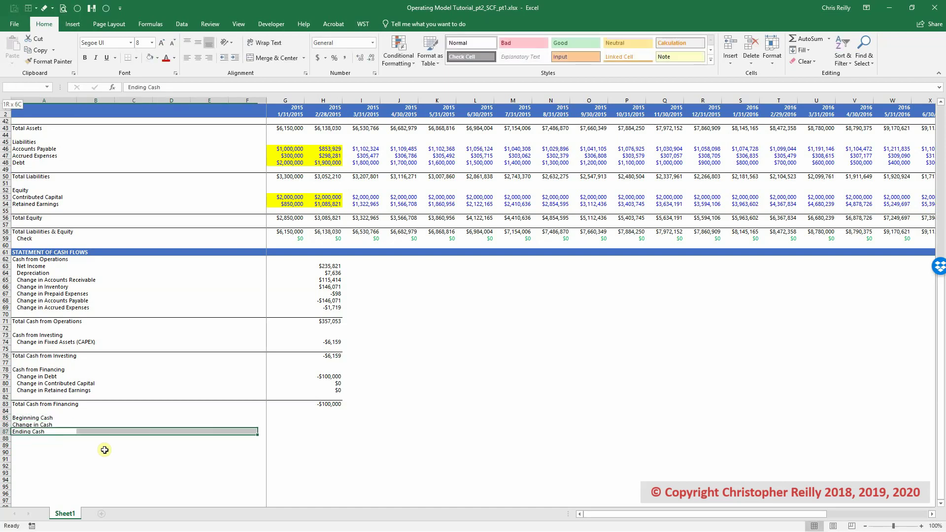
key(Right)
key(Right)
key(Right)
key(Right)
key(Right)
key(Right)
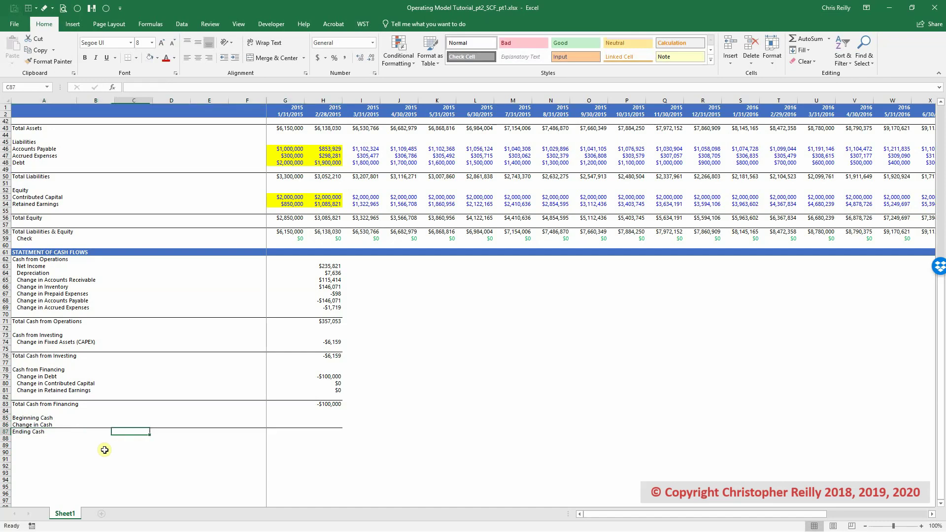
Set January ending cash in G87 to =G37, showing $50,000
text(=)
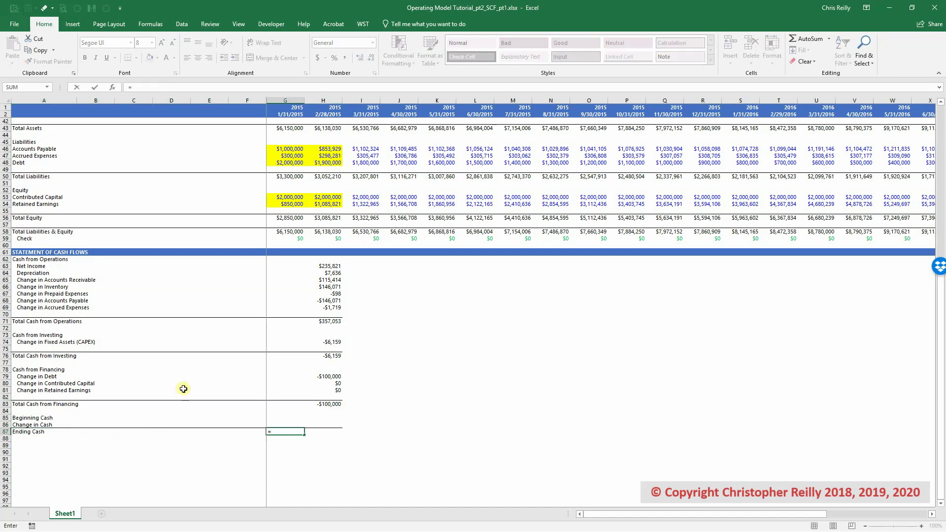
scroll(269, 319, up, 5)
scroll(292, 295, up, 1)
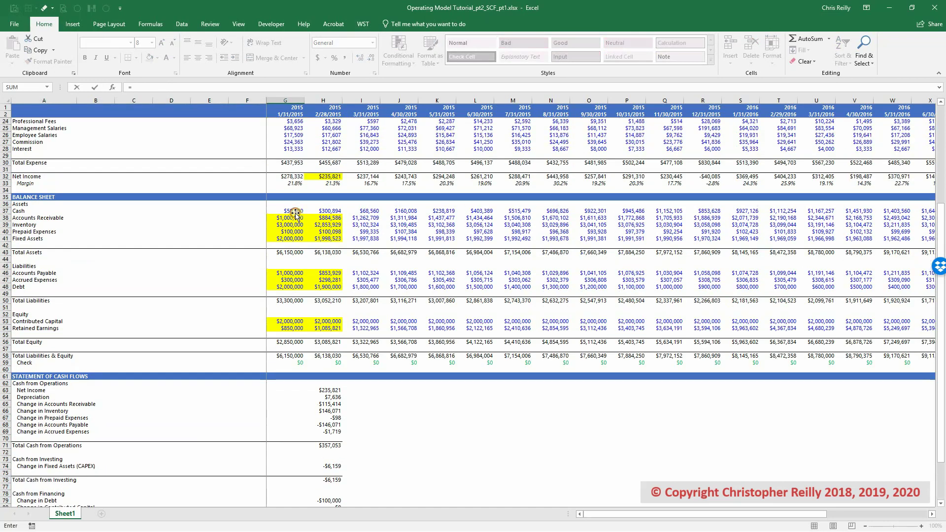
click(295, 211)
key(Return)
Link February beginning cash in H85 to prior ending cash with =G87
scroll(295, 213, down, 1)
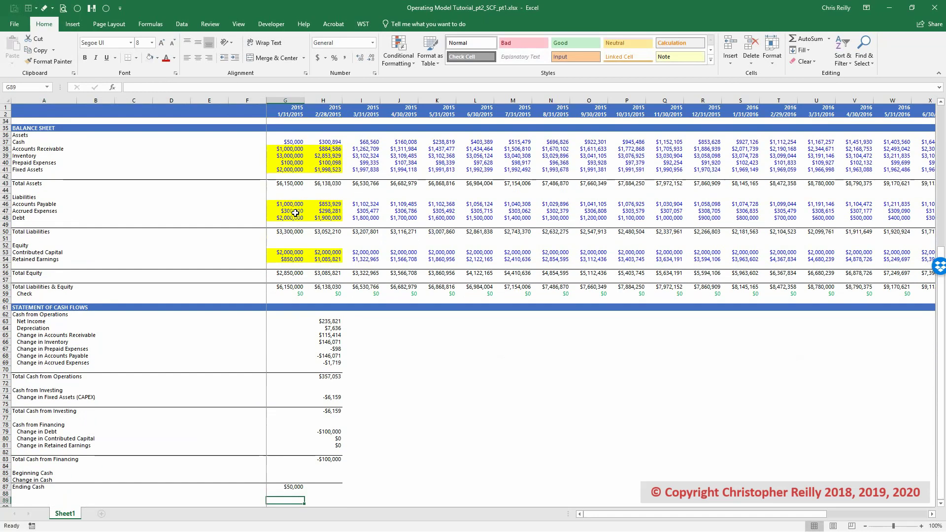
key(Up)
key(Up)
key(Up)
key(Right)
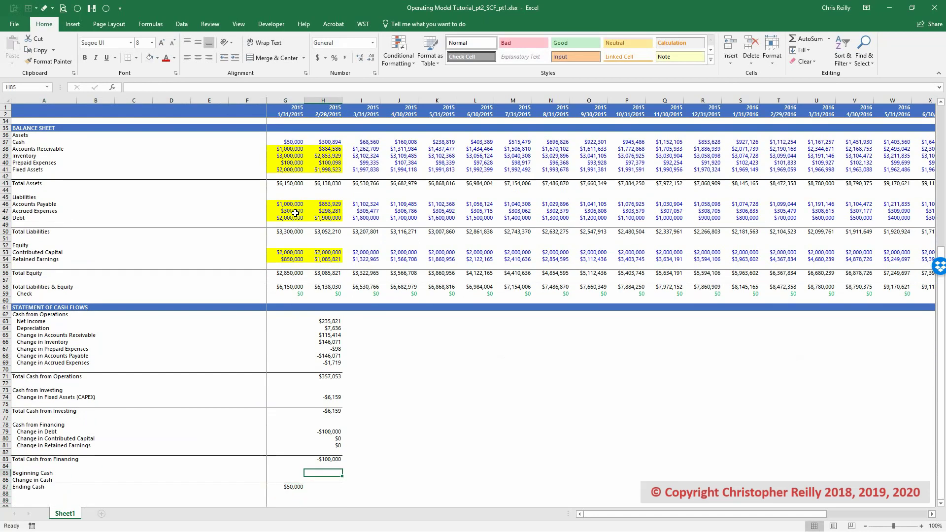
text(=)
key(Left)
key(Down)
key(Down)
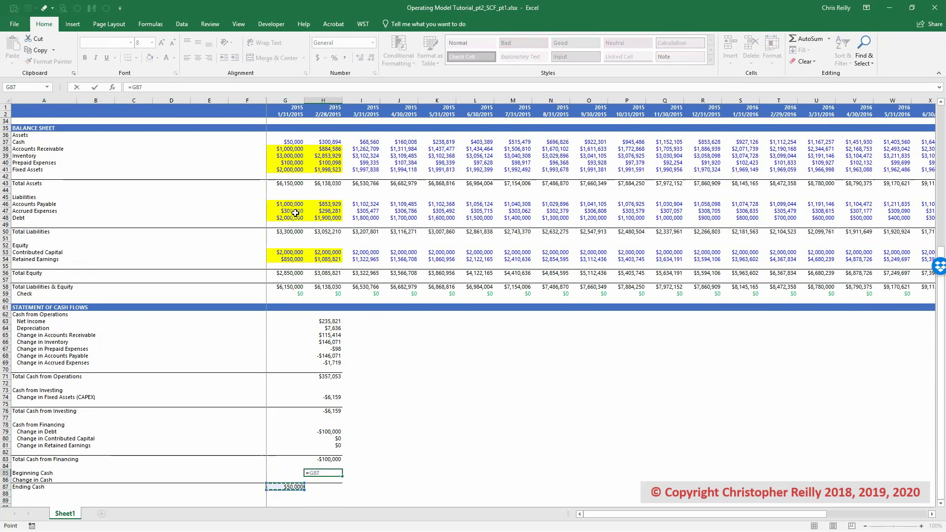
key(Return)
Total February ending cash in H87 with =SUM(H85:H86)
key(Down)
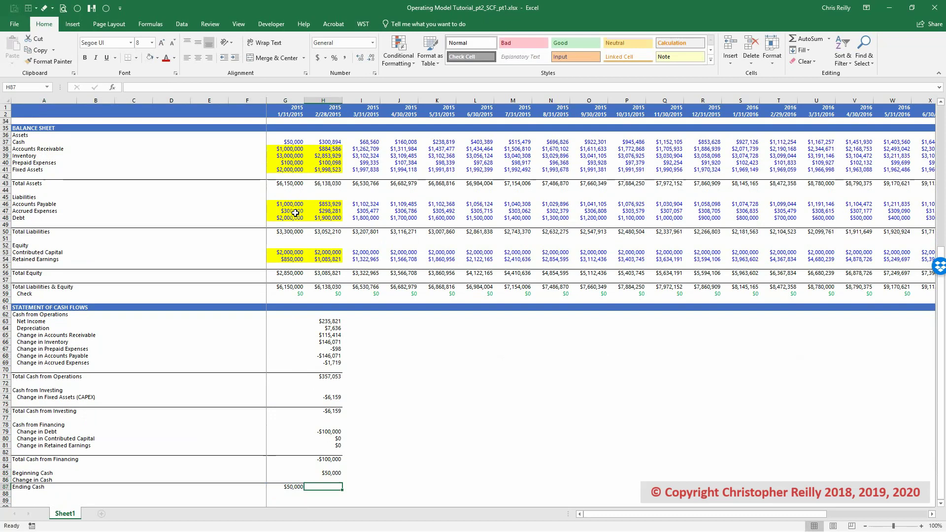
text(=SUM()
key(Up)
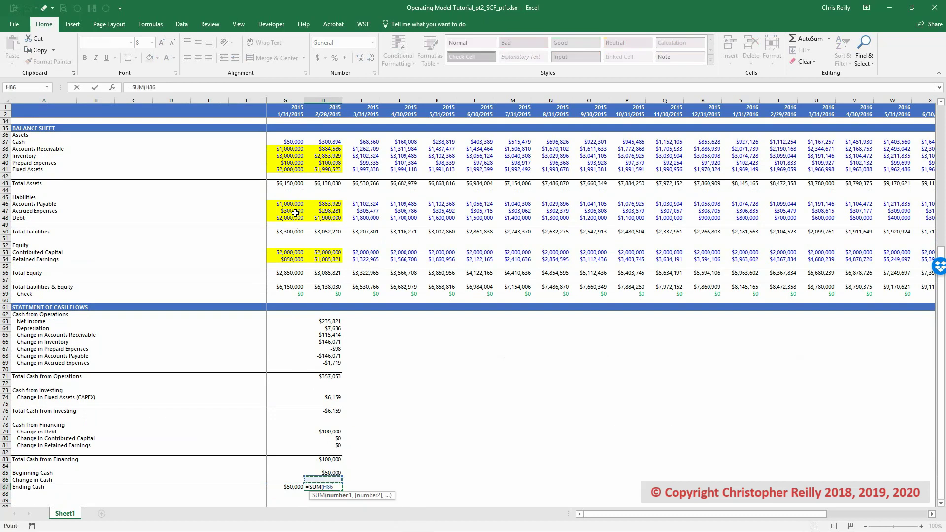
key(shift+Up)
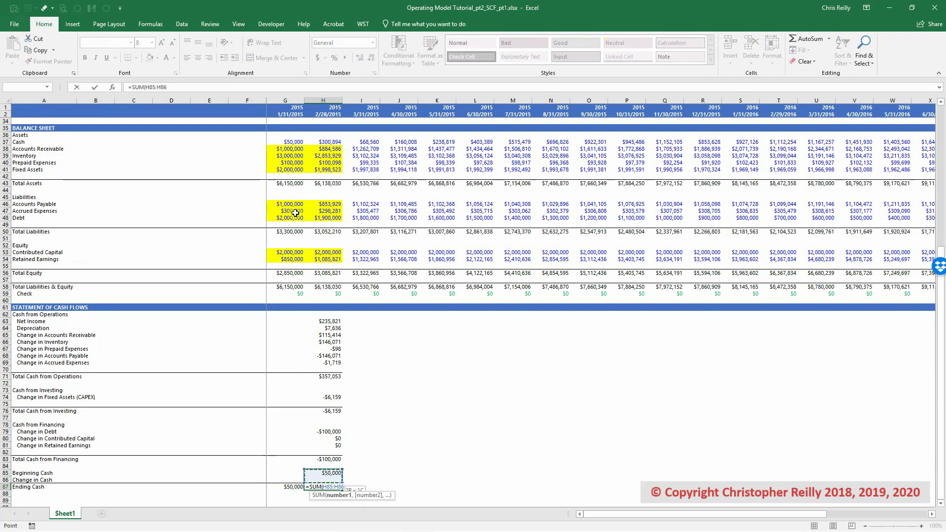
key(ctrl+Return)
scroll(295, 213, down, 2)
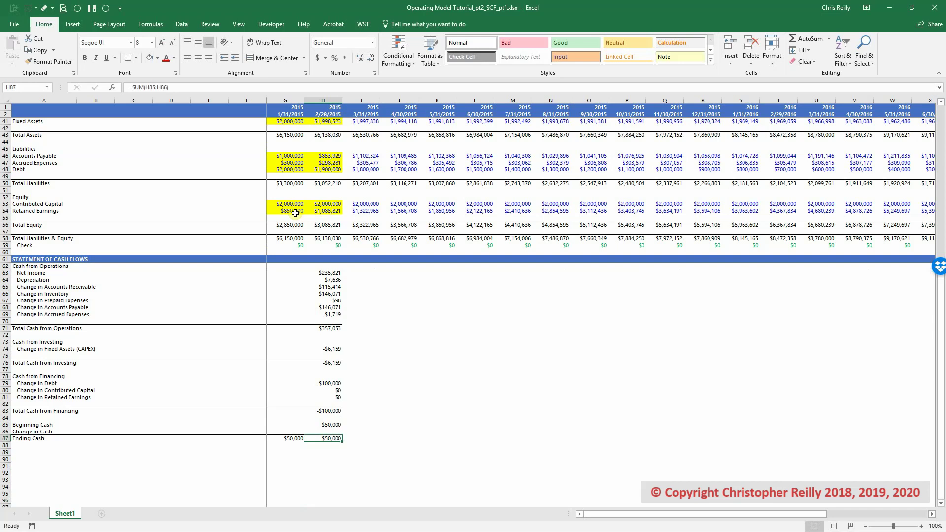
Enter =SUM(H71,H76,H83) in H86 so February change in cash is $250,894
key(Up)
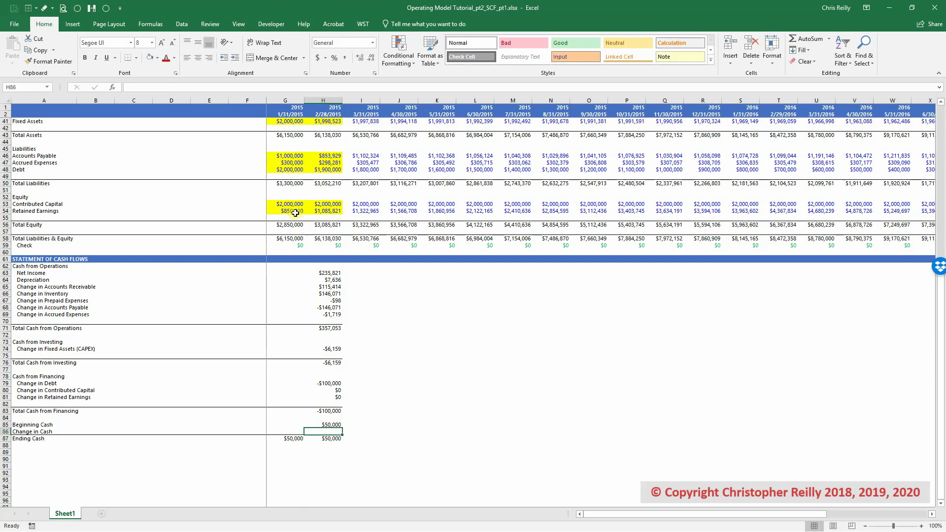
text(=SUM()
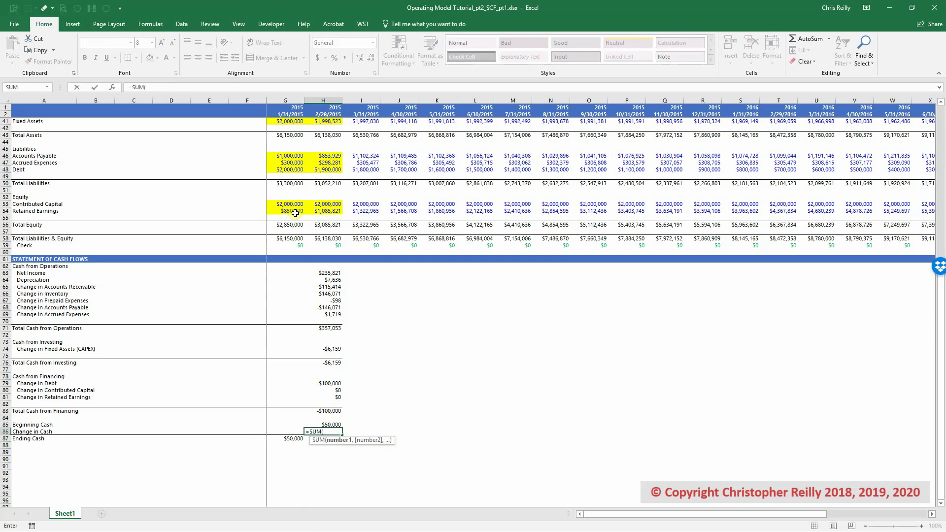
click(329, 327)
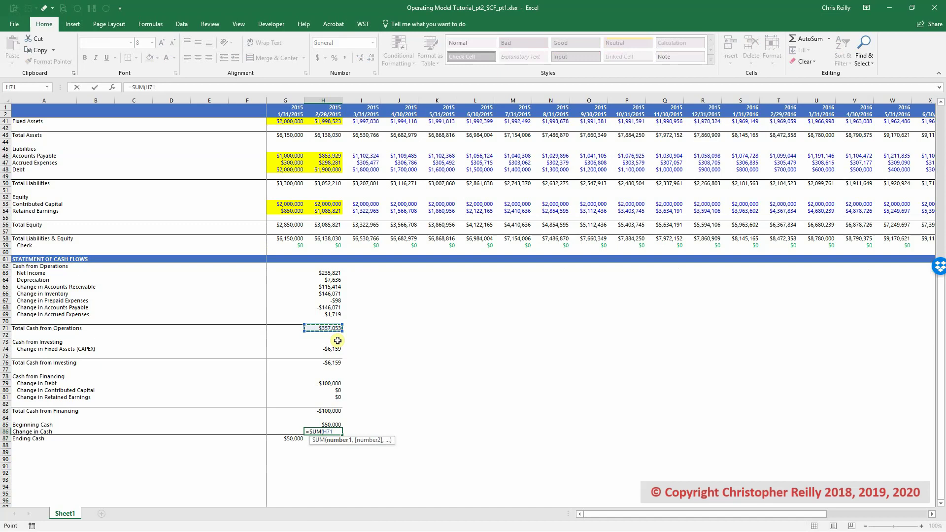
text(,)
click(333, 363)
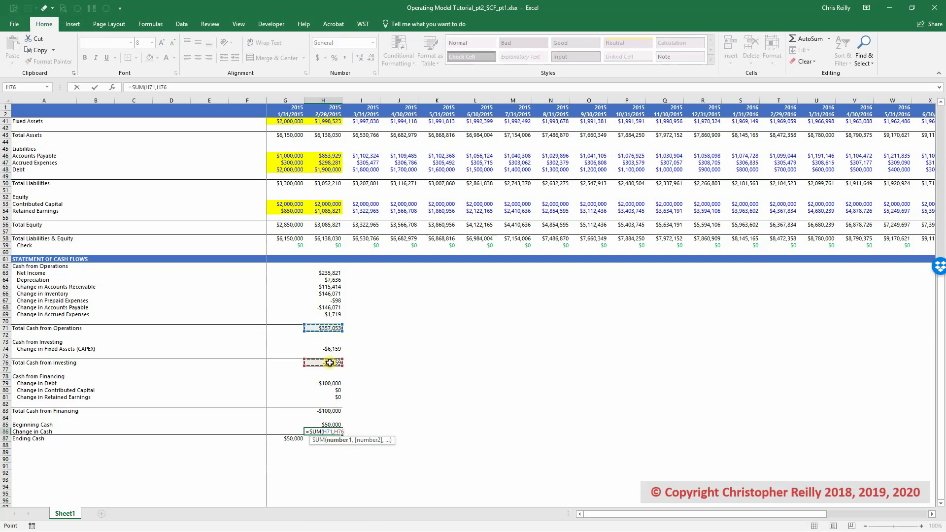
text(,)
click(339, 409)
key(Return)
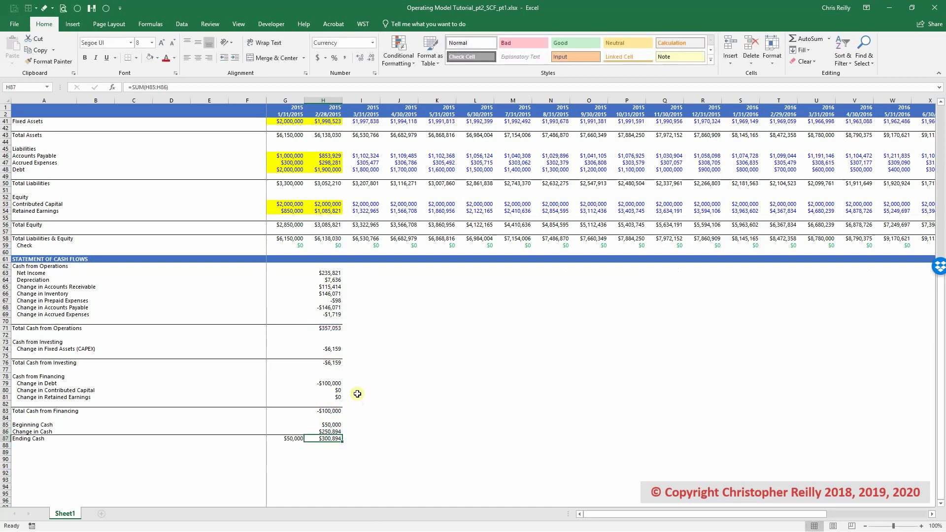
Compare ending cash of $300,894 with February balance-sheet cash in H37
scroll(356, 392, up, 4)
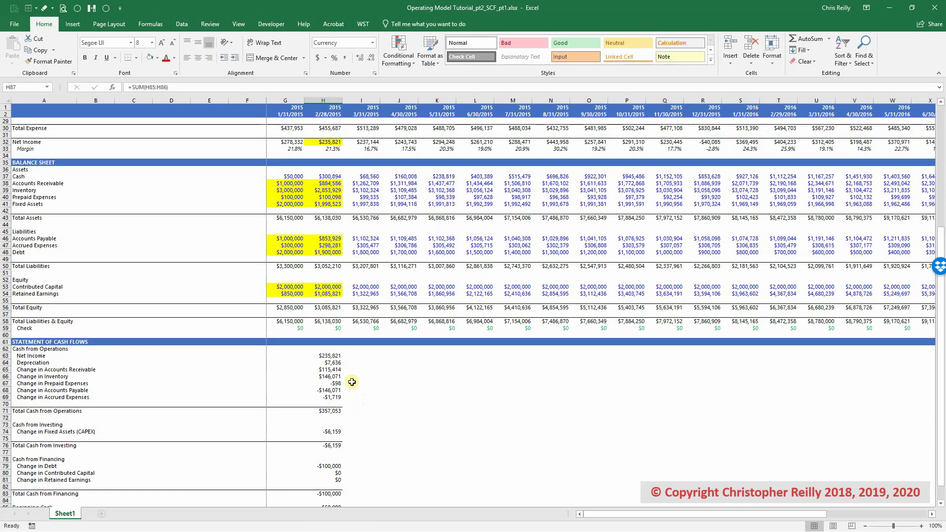
click(328, 177)
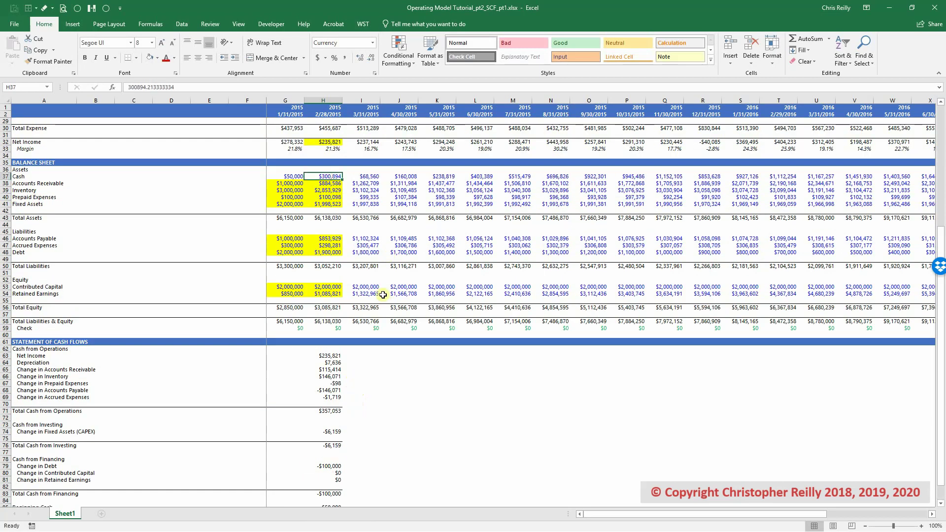
scroll(382, 294, down, 3)
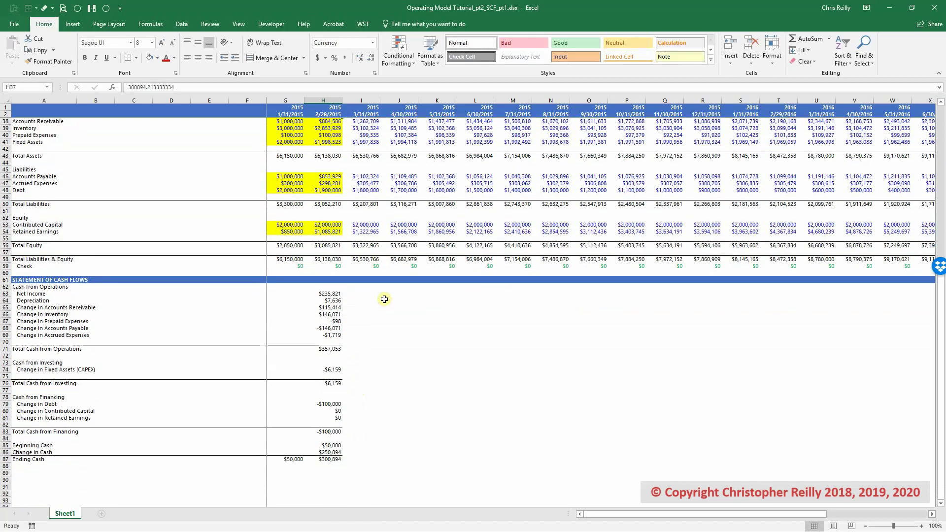
Copy the H59 check formula into H88, repointed to H37, so it shows $0
click(338, 266)
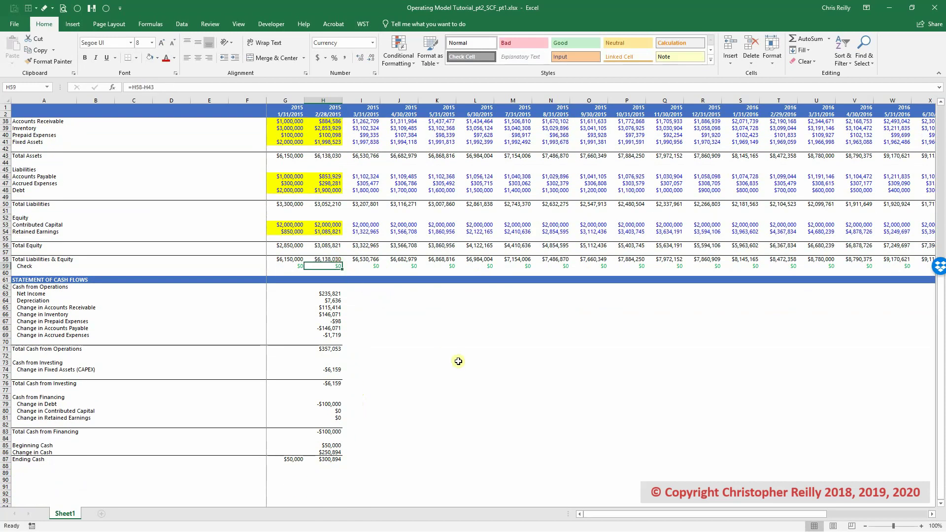
key(ctrl+c)
key(Down)
key(ctrl+Down)
key(ctrl+Down)
key(ctrl+Down)
key(ctrl+Down)
key(ctrl+Down)
key(ctrl+Down)
key(ctrl+Down)
key(ctrl+Down)
key(ctrl+Down)
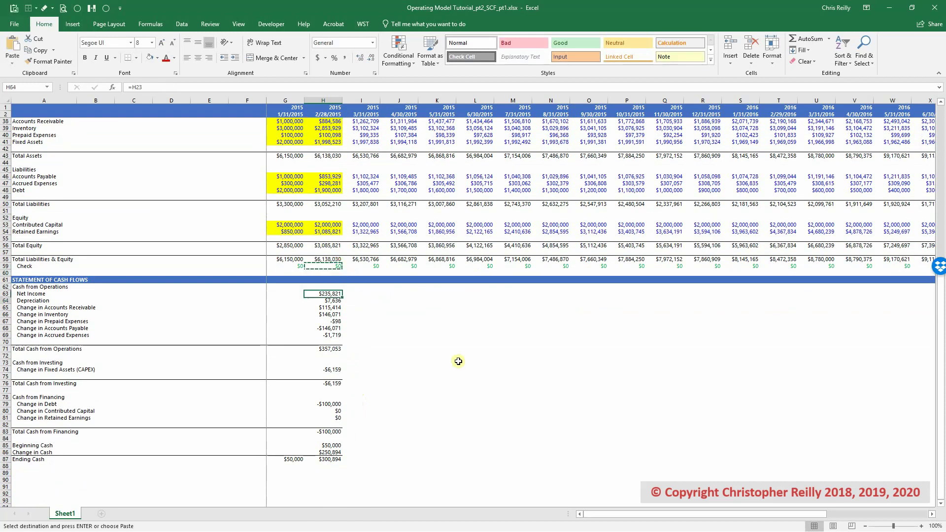
key(Down)
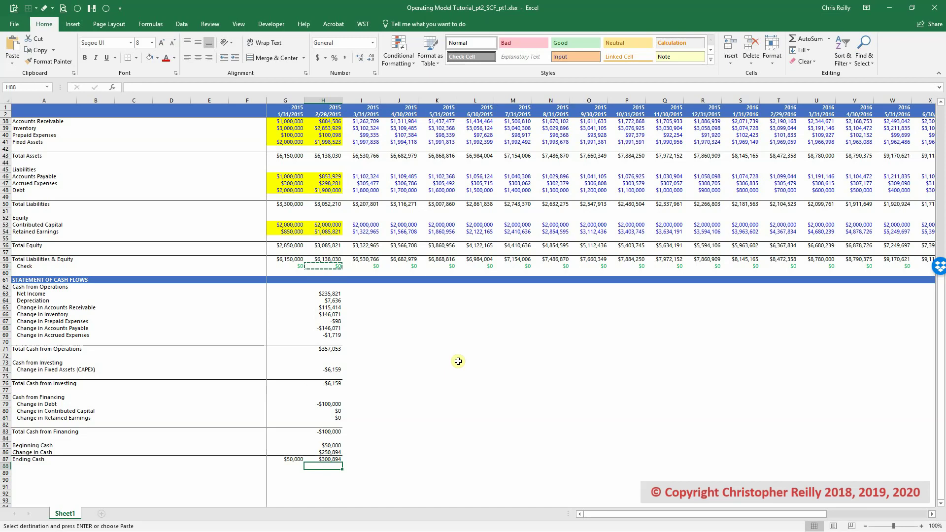
key(ctrl+v)
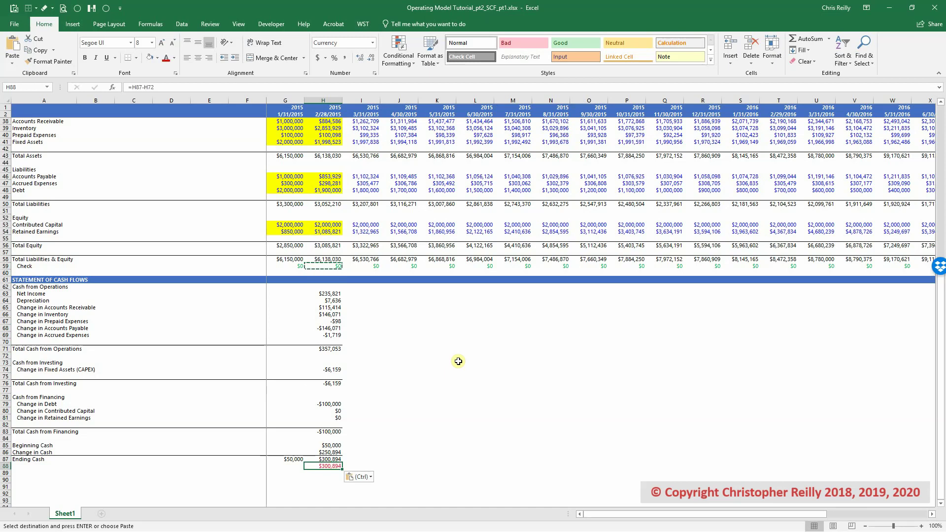
key(F2)
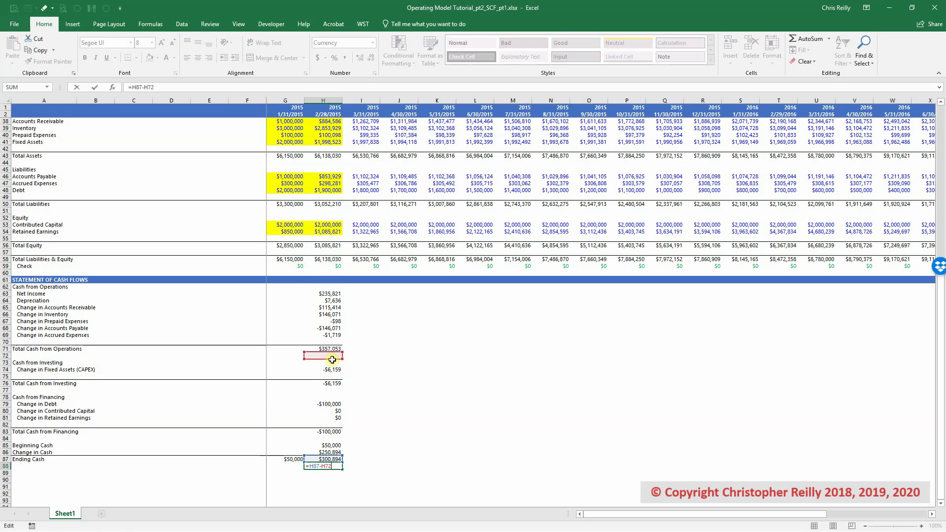
drag(331, 358, 340, 164)
key(Return)
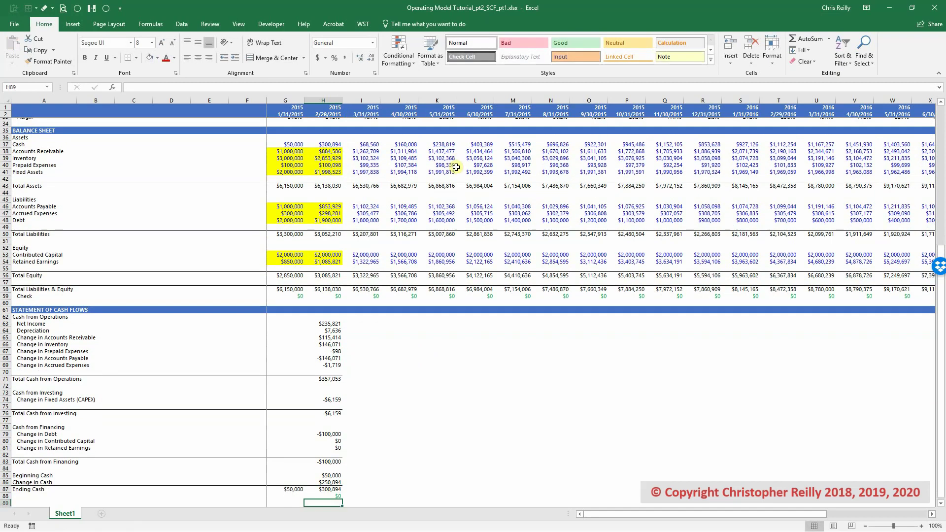
Copy the 'Check' label from A59 into A88
key(Up)
key(Left)
key(Left)
key(Left)
key(Left)
key(Left)
key(Left)
key(Left)
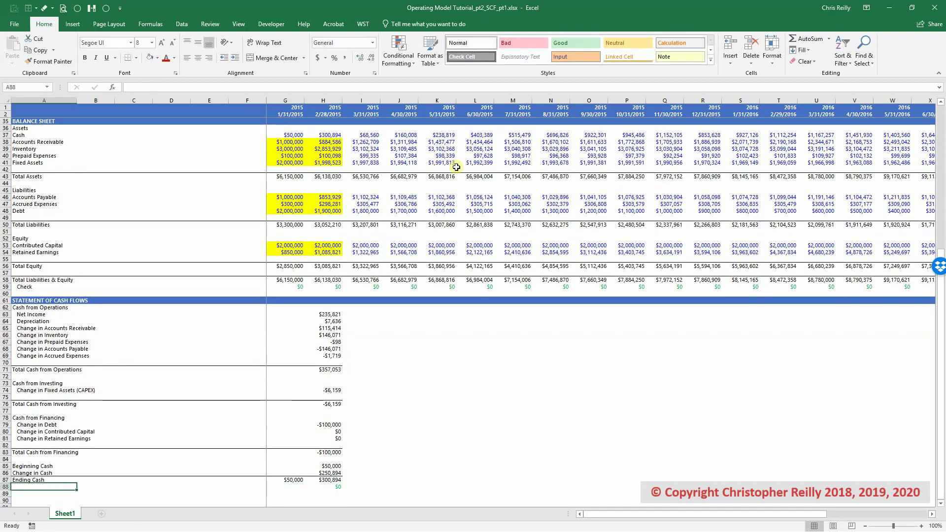
click(54, 287)
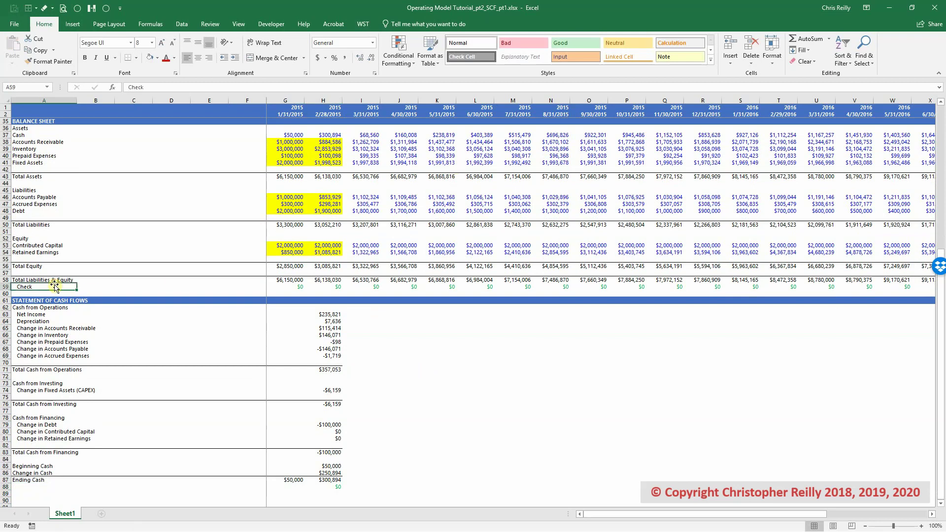
key(ctrl+c)
scroll(49, 325, down, 2)
click(26, 444)
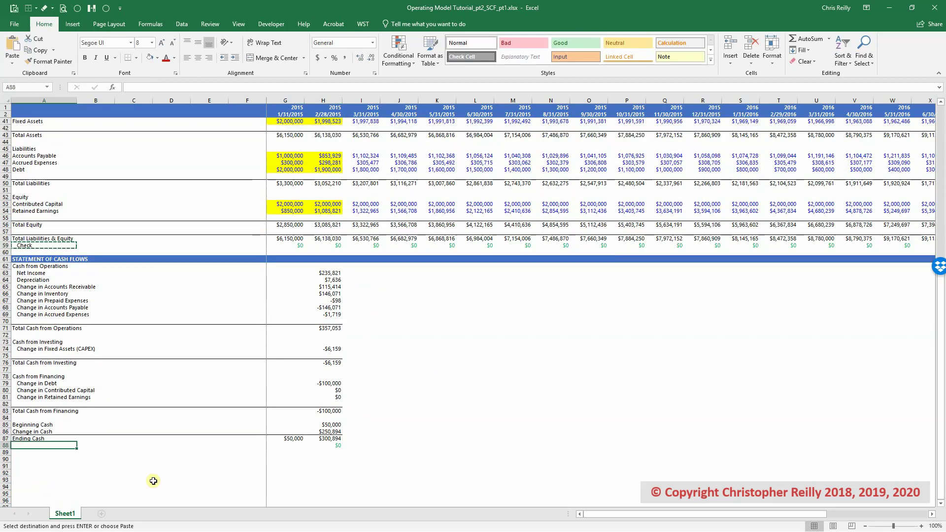
key(ctrl+v)
Shade January's cash-flow cells G63:G88 light grey
key(Escape)
key(Right)
key(Right)
key(Right)
key(Right)
key(Right)
key(Right)
key(Up)
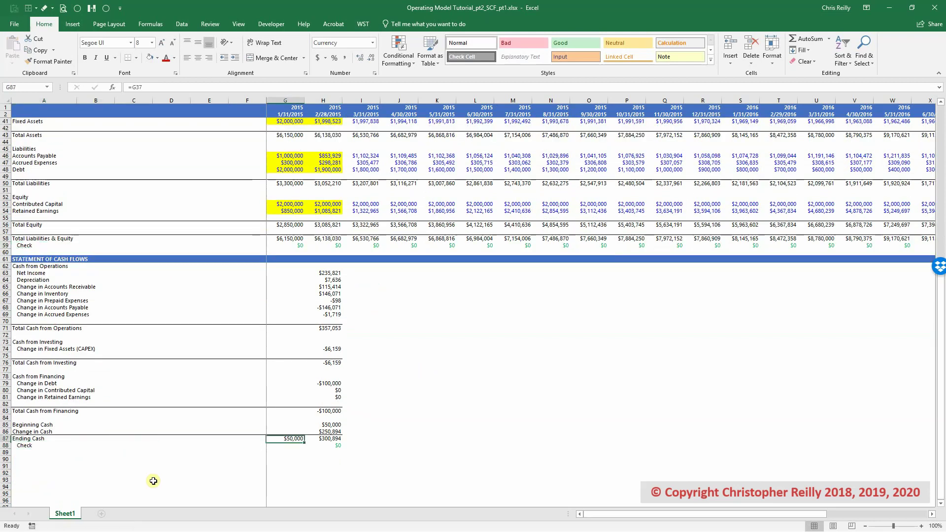
key(Up)
key(shift+Up)
key(shift+Up)
key(shift+Up)
key(shift+Up)
key(shift+Up)
key(shift+Up)
key(shift+Up)
key(shift+Up)
key(shift+Up)
key(shift+Up)
key(shift+Up)
key(shift+Up)
key(shift+Up)
key(shift+Up)
key(shift+Up)
key(shift+Up)
key(shift+Up)
key(shift+Up)
key(shift+Up)
key(shift+Up)
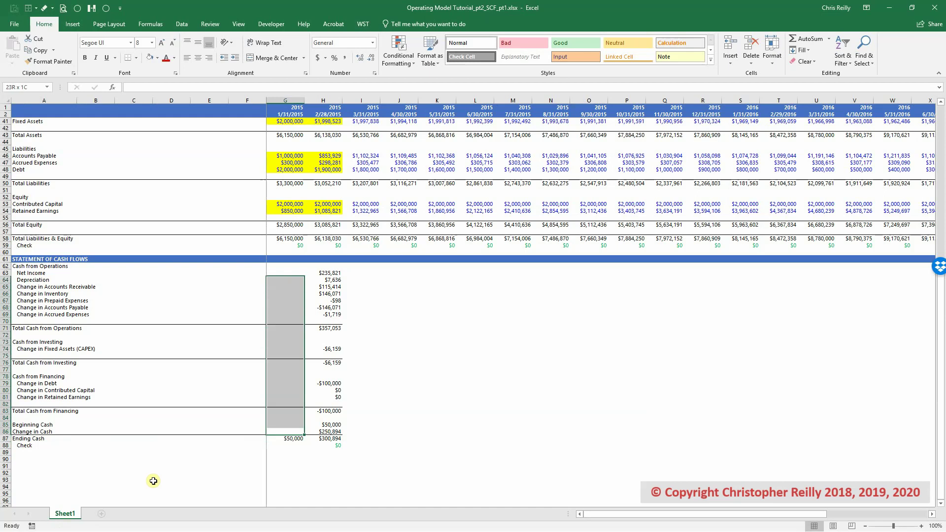
key(shift+Up)
key(alt+h)
key(h)
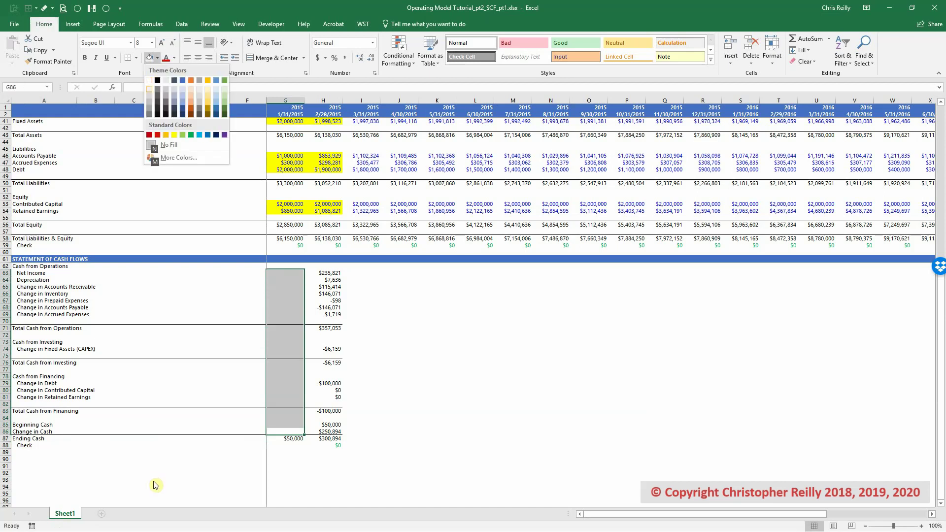
key(Return)
key(Down)
key(Down)
key(Down)
key(Down)
key(Up)
key(Up)
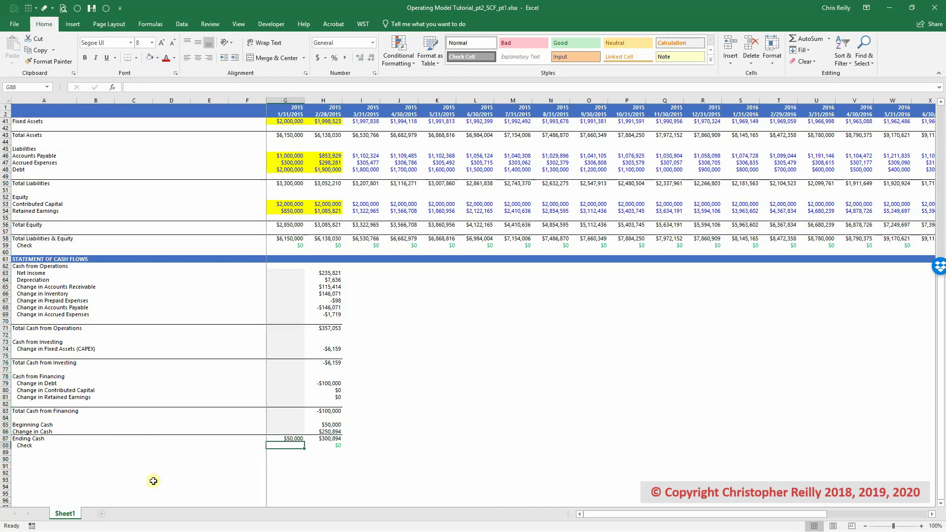
key(F4)
Paste February's H63:H88 cash flow formulas across every month through December 2016 (column AD)
drag(328, 273, 333, 444)
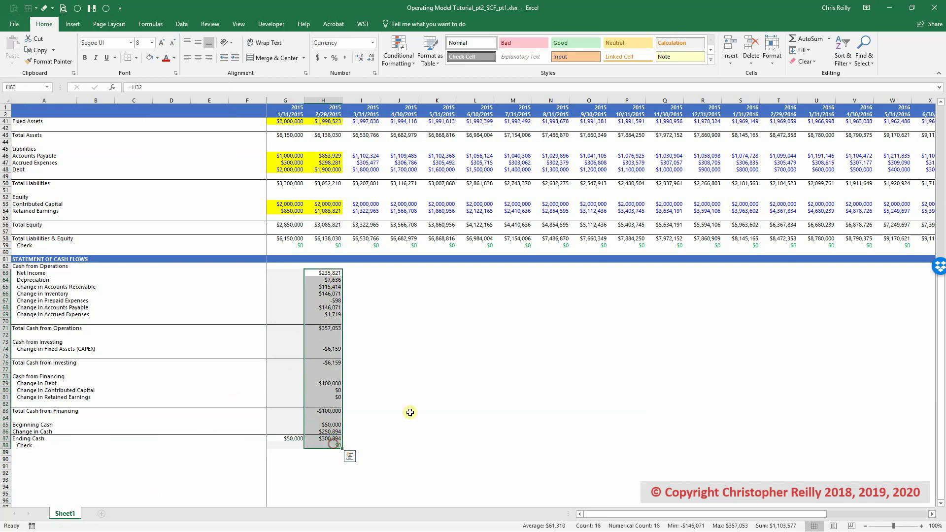
scroll(429, 405, up, 1)
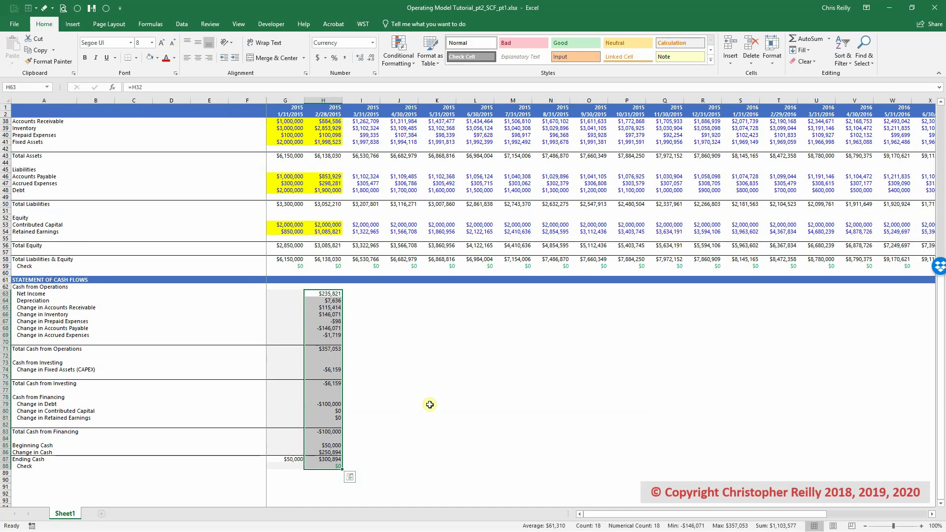
key(shift+Right)
key(shift+Right)
key(shift+Right)
key(shift+Right)
key(shift+Right)
key(shift+Right)
key(shift+Right)
key(shift+Right)
key(shift+Right)
key(shift+Right)
key(shift+Right)
key(shift+Right)
key(shift+Right)
key(shift+Right)
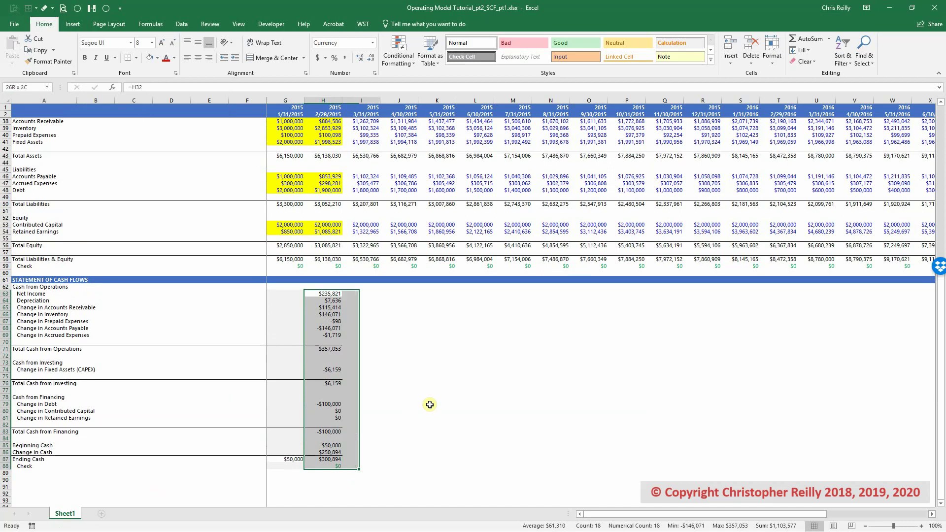
key(shift+Right)
key(shift+Right)
key(shift+Right)
key(shift+Right)
key(shift+Right)
key(shift+Right)
key(shift+Right)
key(shift+Right)
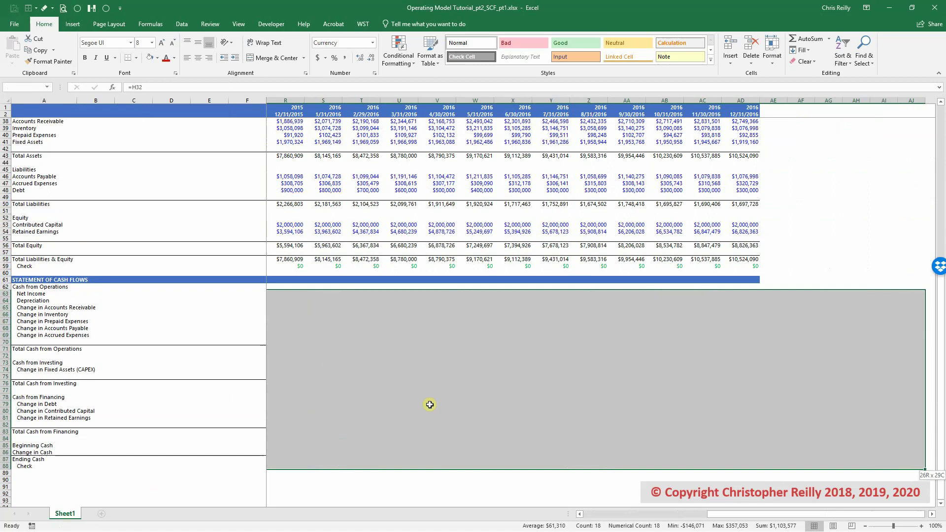
key(ctrl+v)
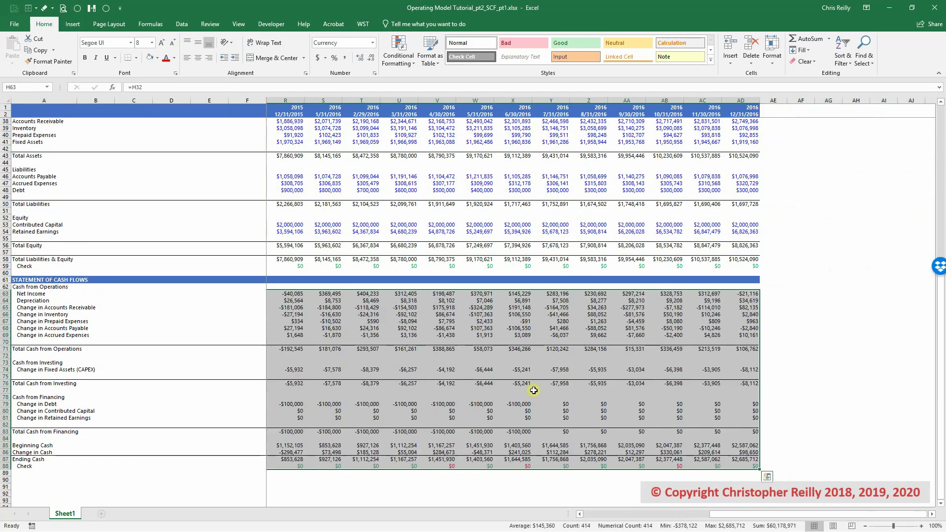
click(590, 467)
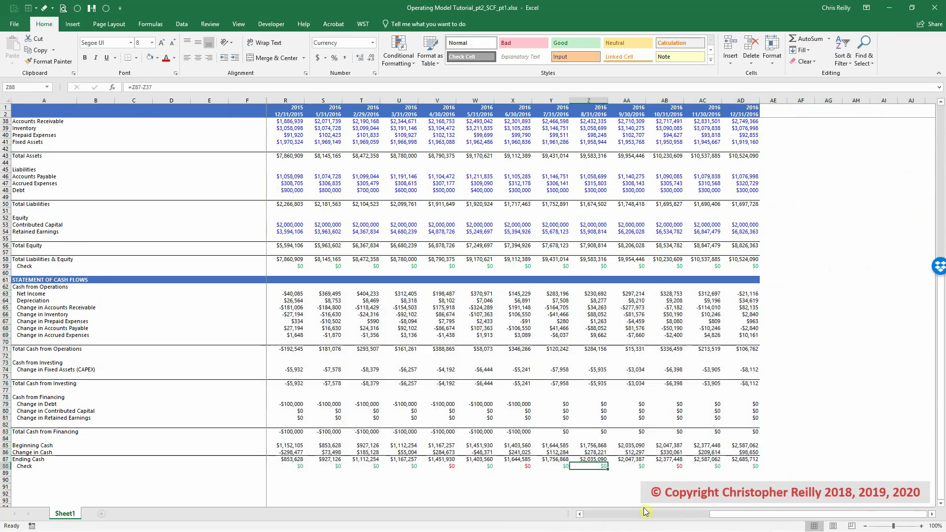
key(Left)
key(Left)
key(Left)
key(Left)
key(Left)
key(Left)
key(Left)
key(Left)
key(Left)
key(Left)
key(Left)
key(Left)
key(Left)
key(Left)
key(Left)
key(Left)
key(Left)
key(Left)
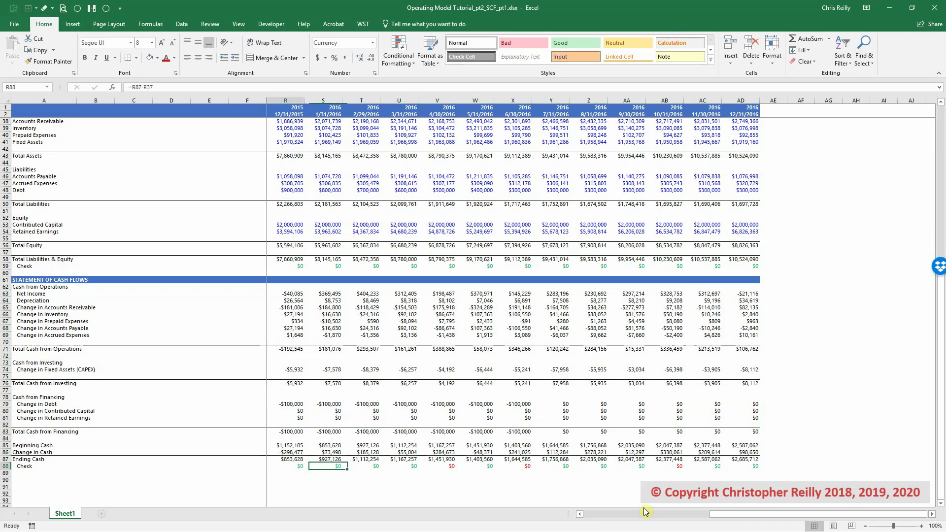
key(Left)
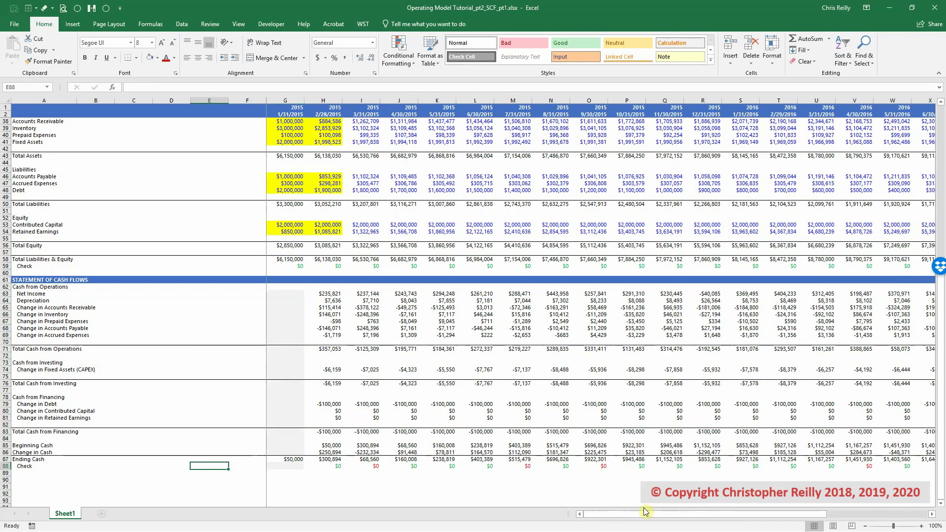
Inspect the monthly check values with extra decimal places to reveal rounding differences
key(Right)
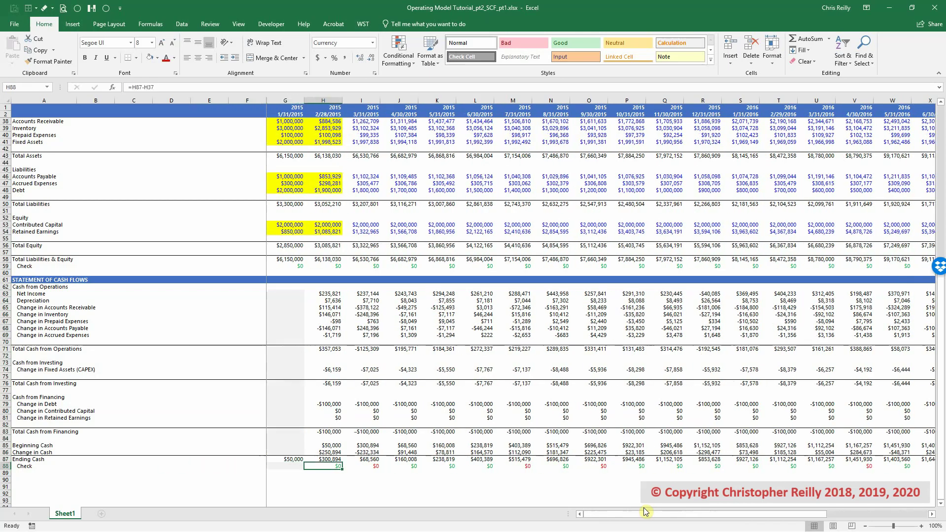
key(Right)
key(Right)
key(Right)
key(Right)
key(Right)
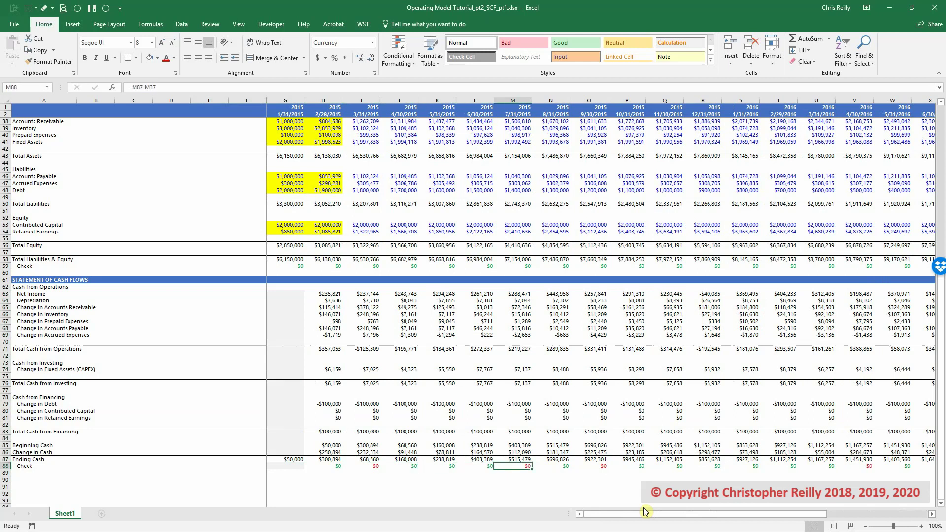
key(Left)
key(Left)
key(Left)
key(Left)
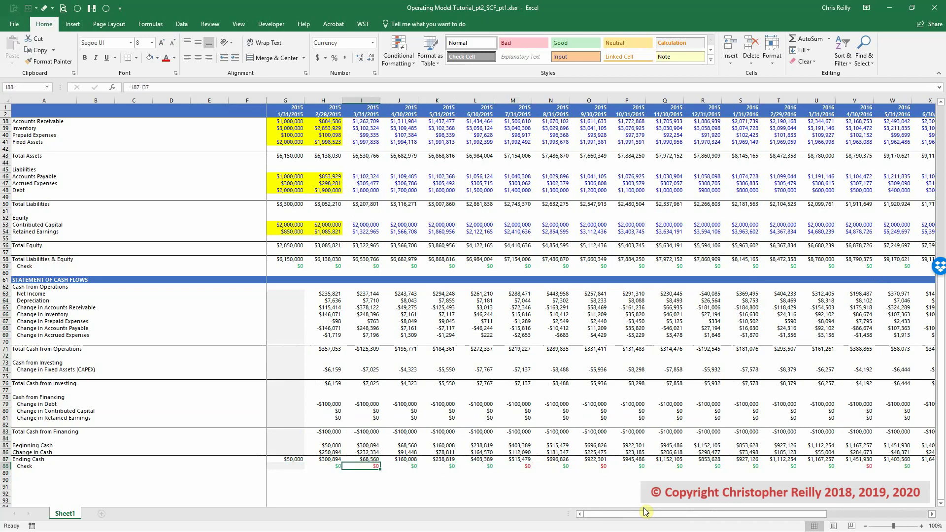
key(alt+h+0)
key(alt+h+0)
key(alt+h+0)
key(alt+h+0)
key(alt+h+0)
key(Left)
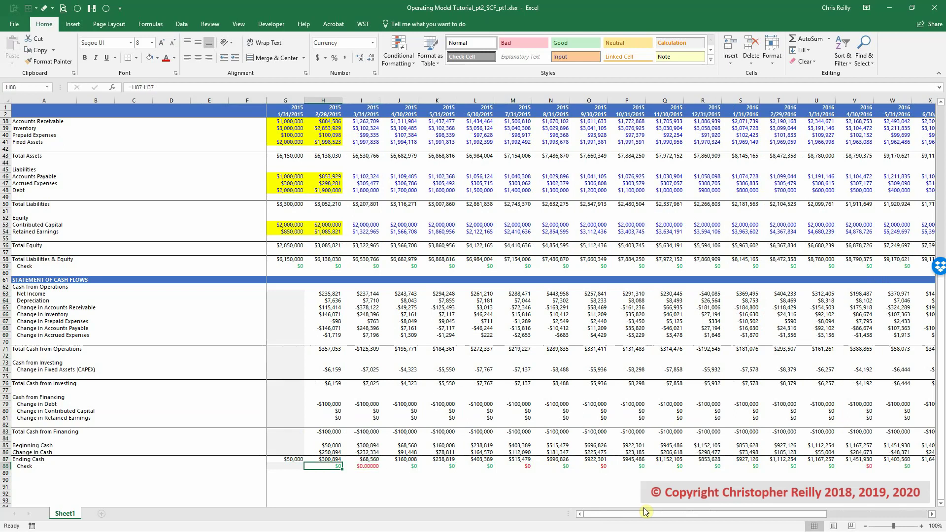
Wrap the H88 check formula as =ROUND(H87-H37,2)
key(F2)
key(Home)
key(Right)
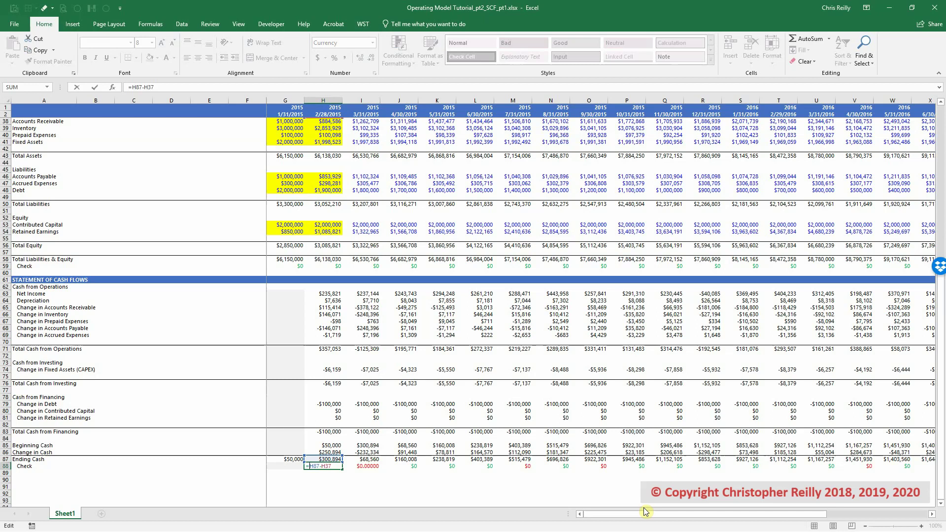
text(ROUND()
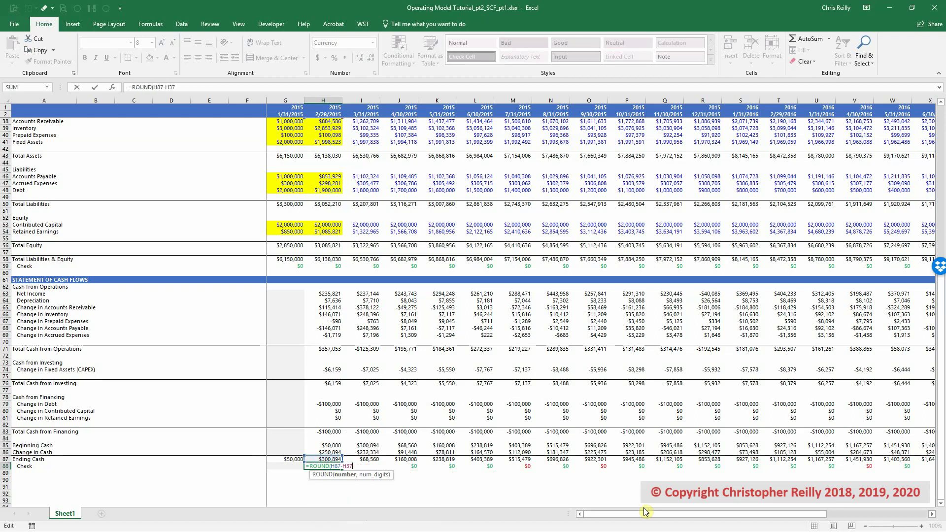
key(End)
text(,2))
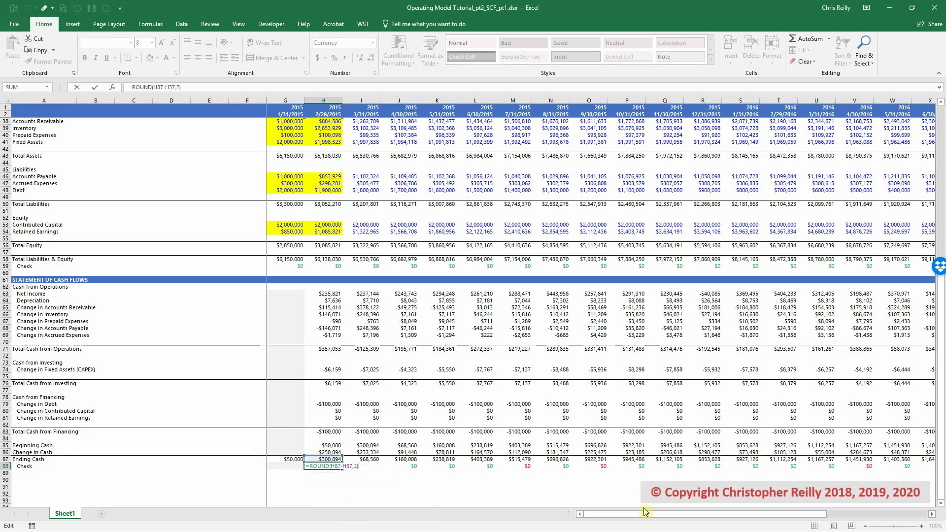
key(ctrl+Return)
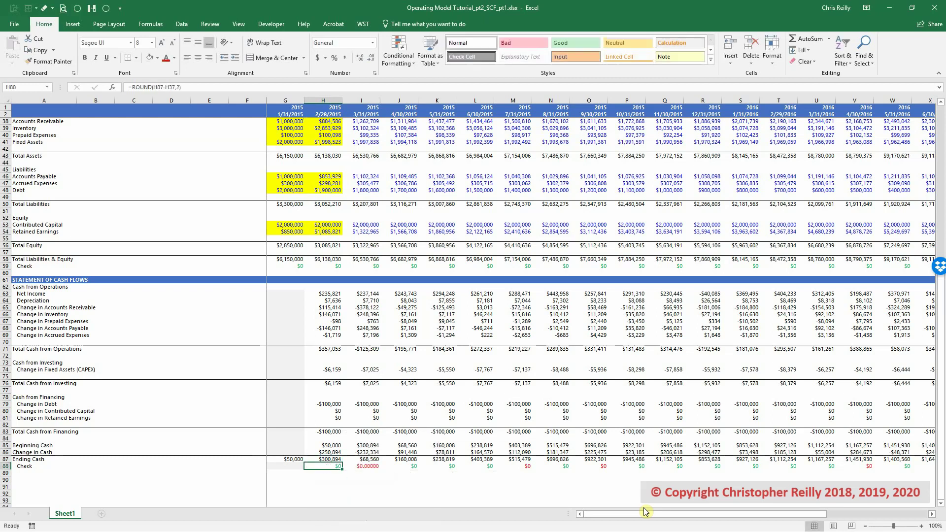
Paste the rounded check formula only across H88:AD88 through December 2016
key(ctrl+c)
key(ctrl+shift+Right)
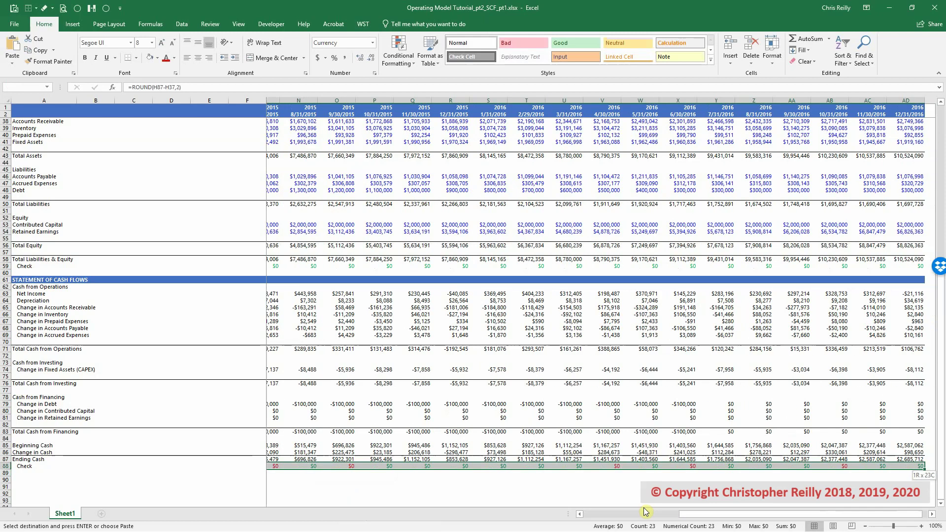
key(ctrl+alt+v)
key(Return)
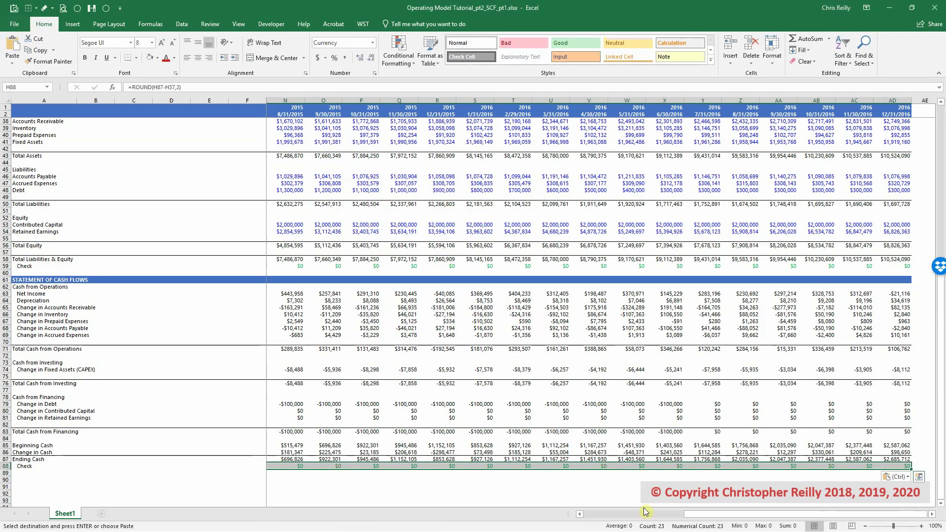
key(Escape)
key(ctrl+BackSpace)
key(Right)
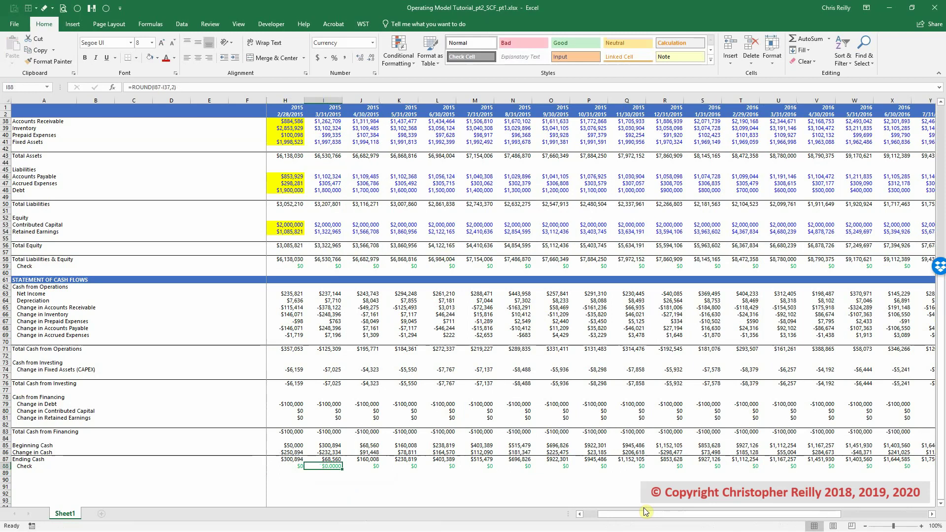
key(Left)
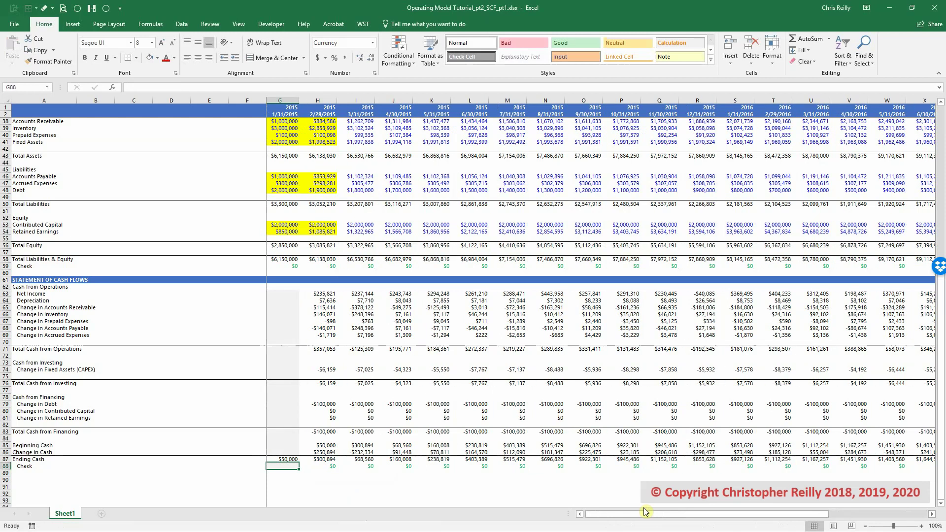
key(Right)
key(ctrl+Up)
key(ctrl+Up)
key(ctrl+Up)
key(ctrl+Up)
key(ctrl+Up)
key(ctrl+Up)
key(ctrl+Up)
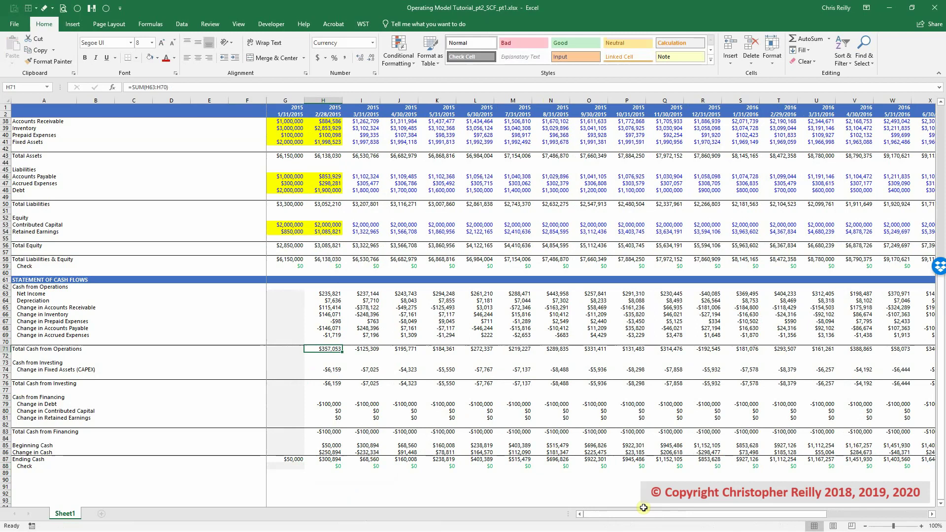
click(339, 465)
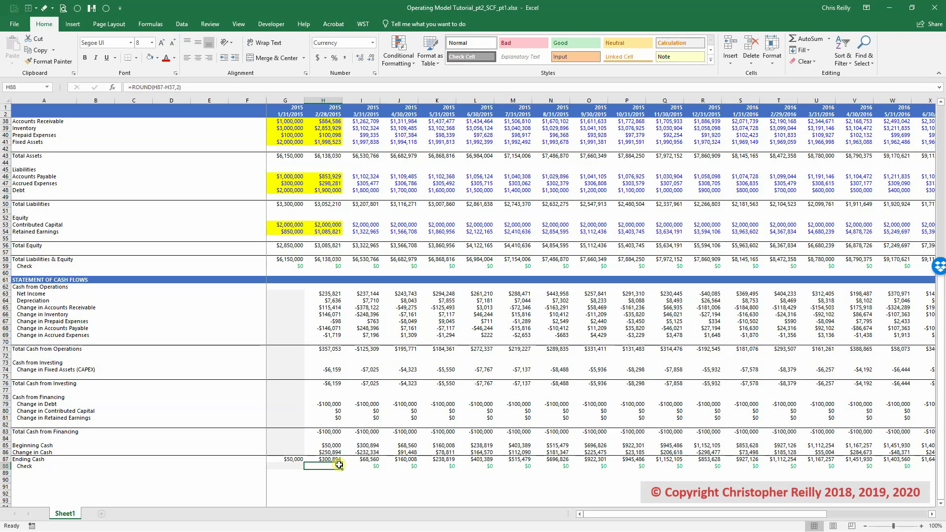
key(ctrl+z)
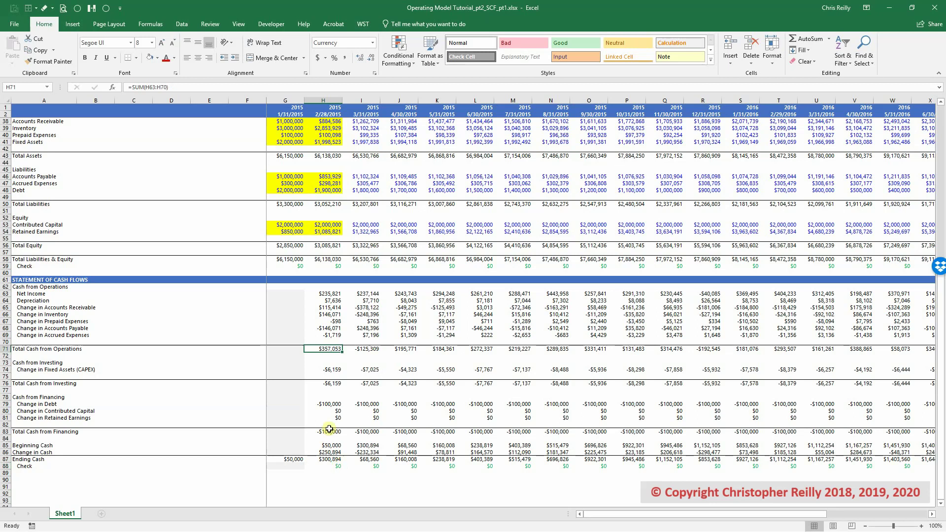
scroll(349, 398, up, 4)
scroll(358, 392, up, 1)
scroll(357, 392, up, 5)
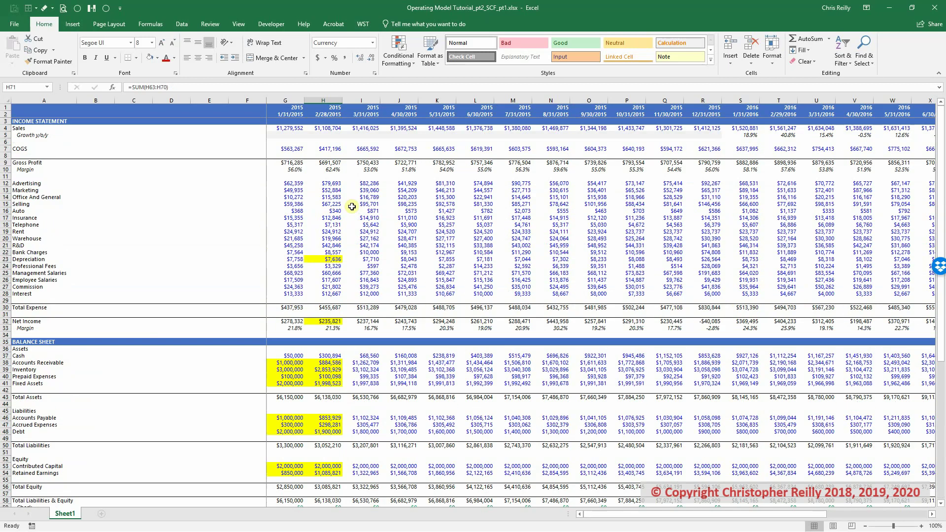
scroll(371, 250, down, 4)
scroll(377, 280, down, 9)
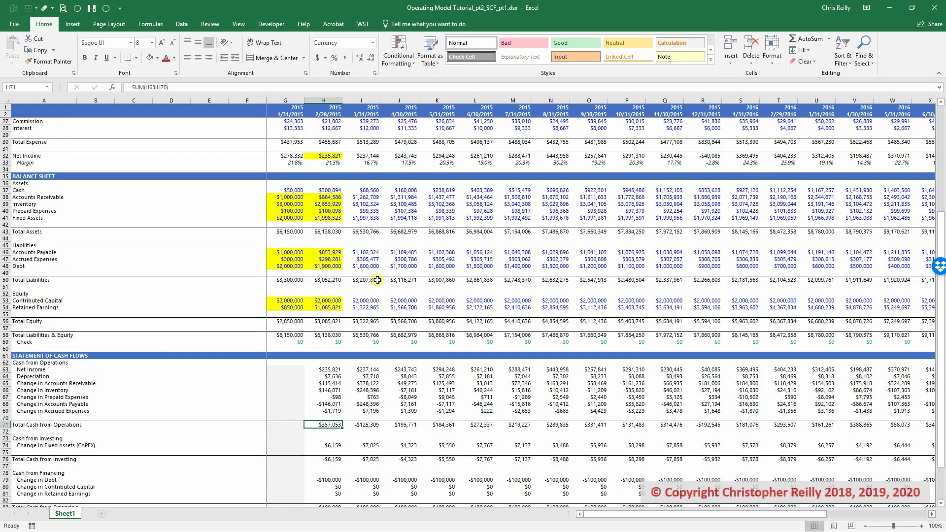